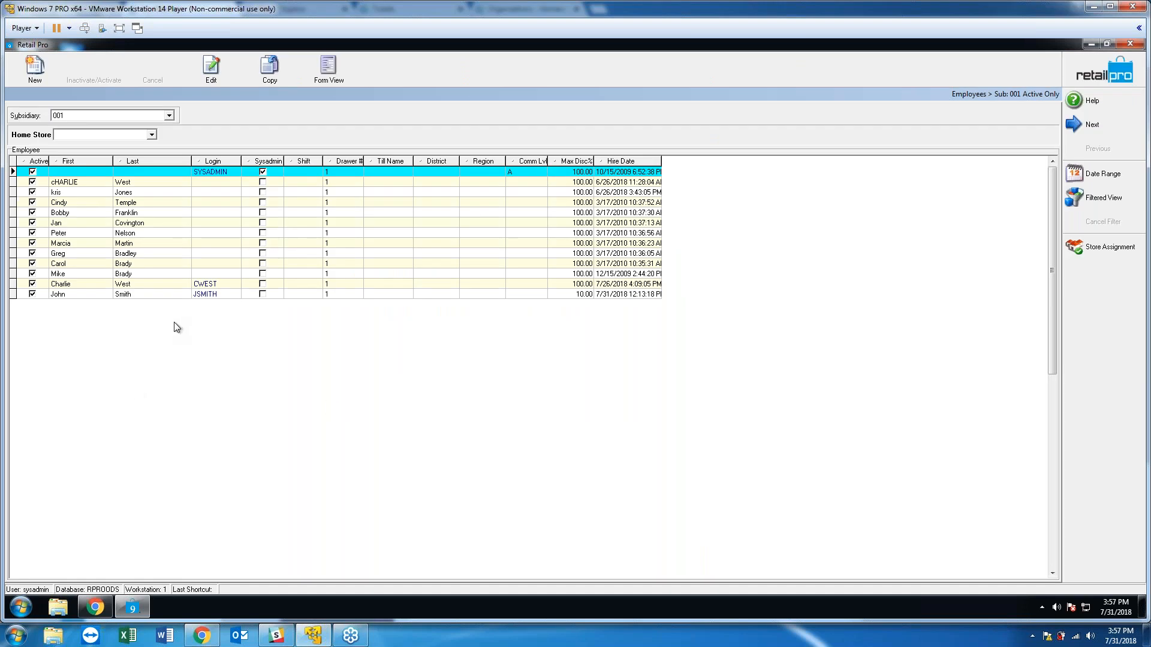
Start a new employee record and enter the first name, last name and street address.
{"action": "left_click", "coordinate": [37, 71]}
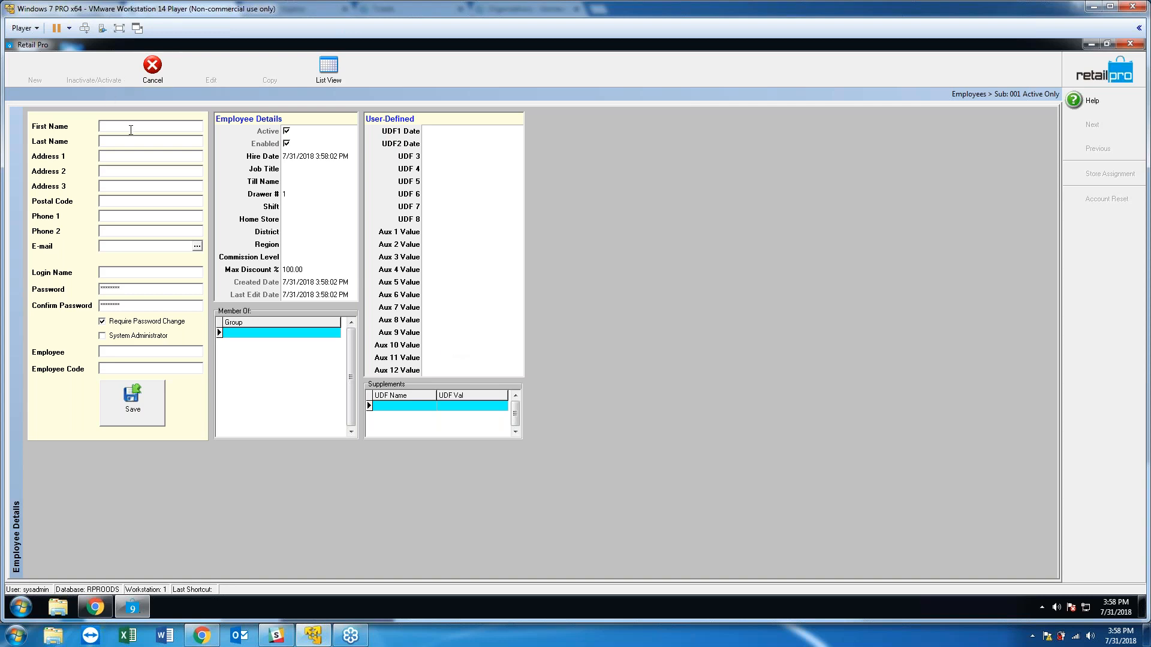
{"action": "key", "text": "Tab"}
{"action": "type", "text": "123 Main"}
{"action": "type", "text": " St"}
Fill in the city/province and postal code, then dismiss the postal-code-not-found notice.
{"action": "key", "text": "shift+Tab"}
{"action": "type", "text": "Toronto ON"}
{"action": "key", "text": "Tab"}
{"action": "type", "text": "N0B1B0"}
{"action": "key", "text": "Tab"}
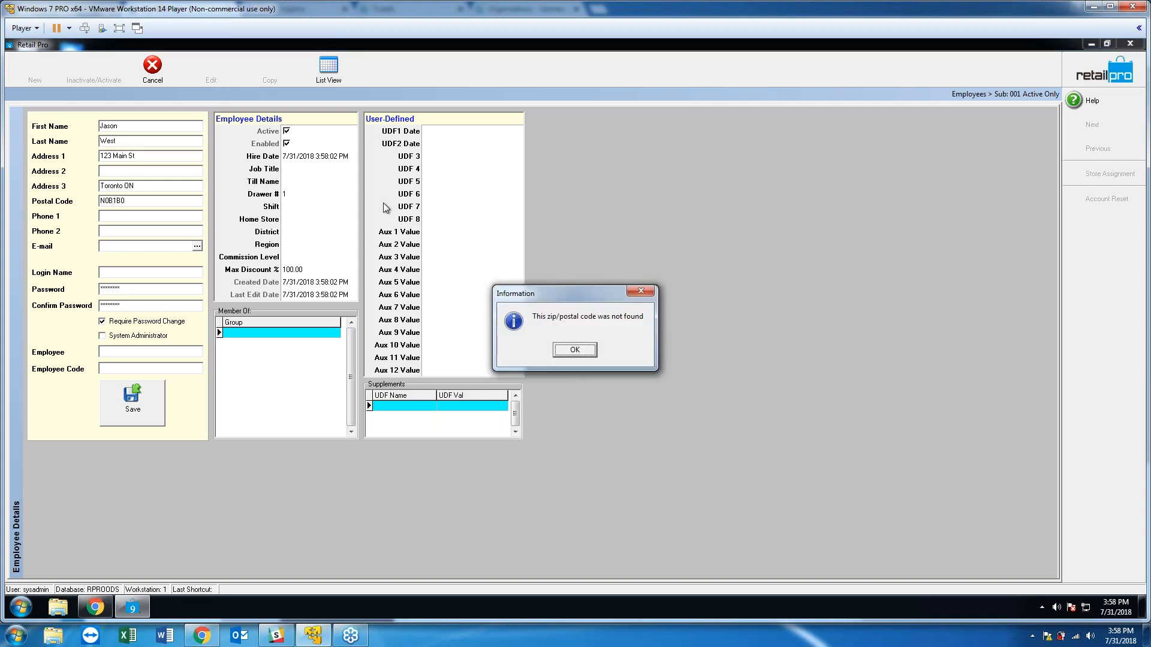
{"action": "left_click", "coordinate": [575, 350]}
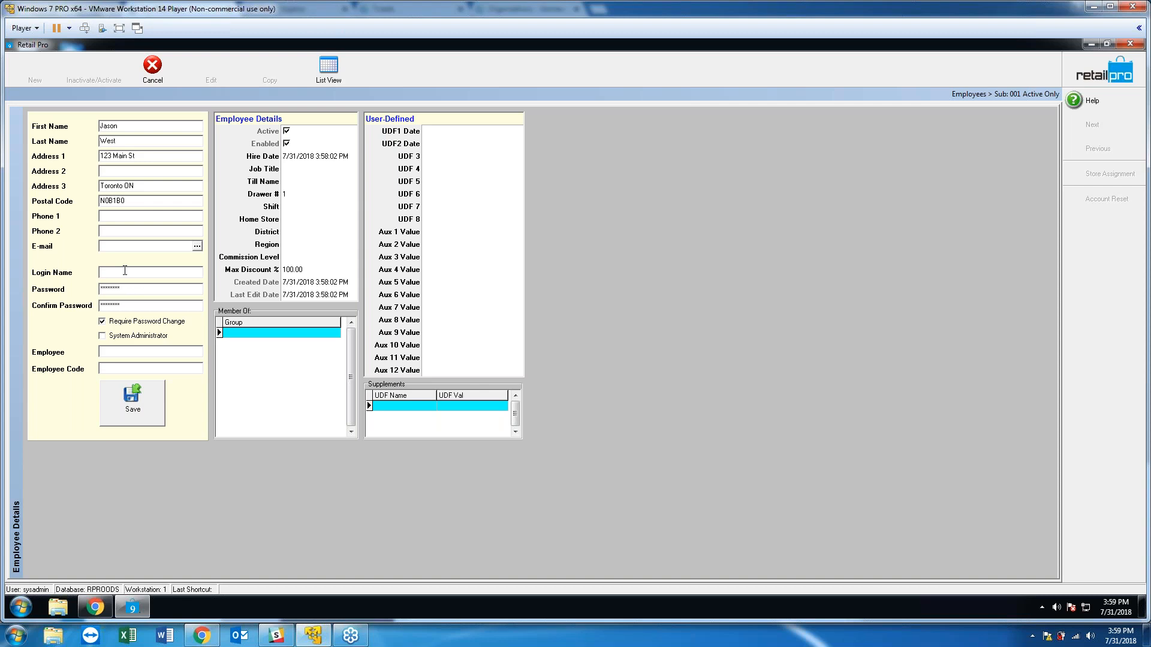
Give the employee a login name and matching two-character password, keeping password change required.
{"action": "type", "text": "31"}
{"action": "key", "text": "Tab"}
{"action": "type", "text": "31"}
{"action": "key", "text": "Tab"}
{"action": "type", "text": "31"}
{"action": "left_click", "coordinate": [116, 322]}
{"action": "left_click", "coordinate": [115, 323]}
Leave System Administrator unchecked and enter the employee's short name, moving past Employee Code.
{"action": "left_click", "coordinate": [115, 338]}
{"action": "left_click", "coordinate": [102, 323]}
{"action": "left_click", "coordinate": [117, 351]}
{"action": "type", "text": "JASONW"}
{"action": "key", "text": "Tab"}
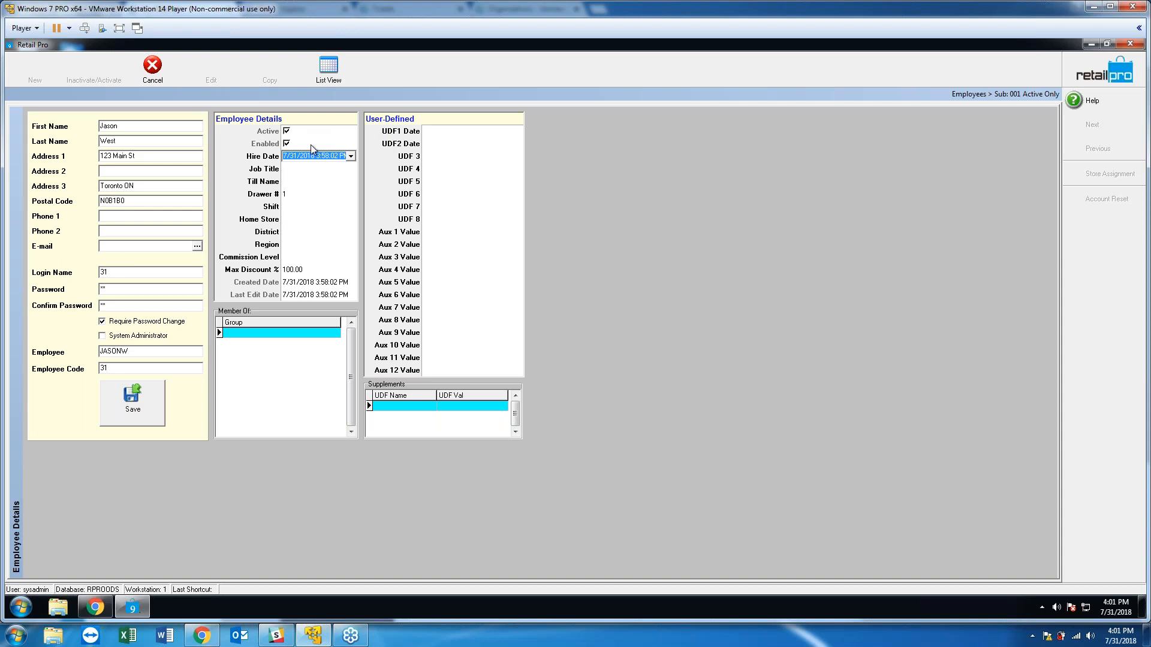
{"action": "left_click", "coordinate": [309, 156]}
{"action": "left_click", "coordinate": [286, 169]}
{"action": "left_click", "coordinate": [300, 181]}
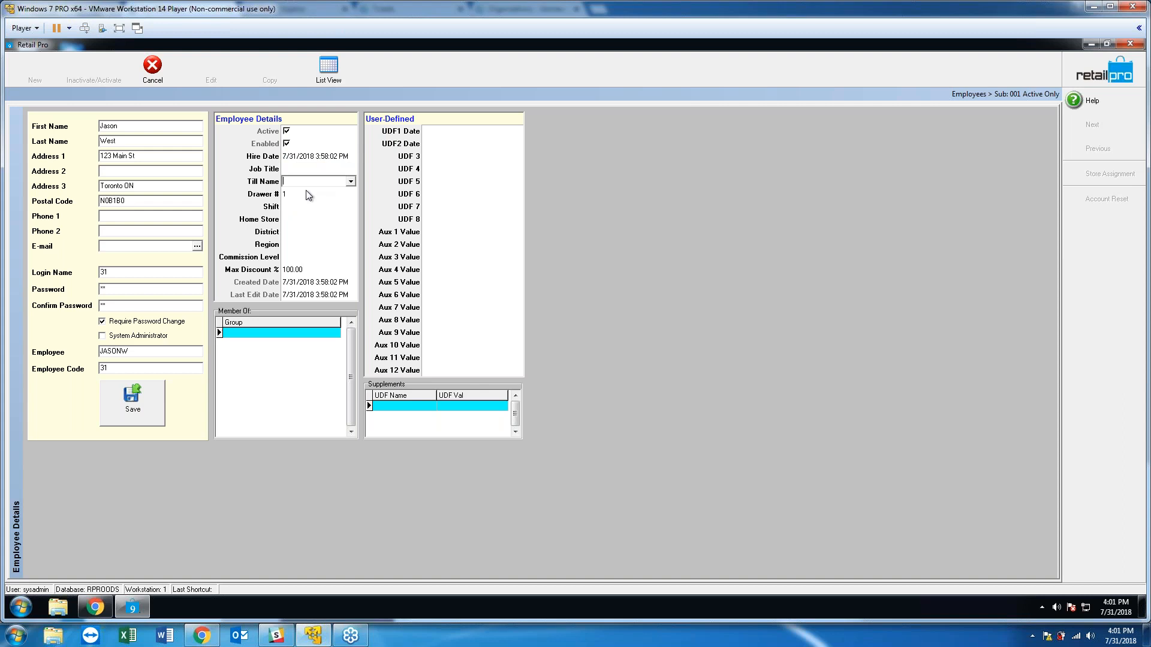
{"action": "key", "text": "Tab"}
{"action": "key", "text": "shift+Tab"}
{"action": "left_click", "coordinate": [350, 182]}
{"action": "left_click", "coordinate": [350, 182]}
{"action": "left_click", "coordinate": [322, 194]}
{"action": "left_click", "coordinate": [307, 219]}
{"action": "left_click", "coordinate": [295, 232]}
{"action": "left_click", "coordinate": [297, 243]}
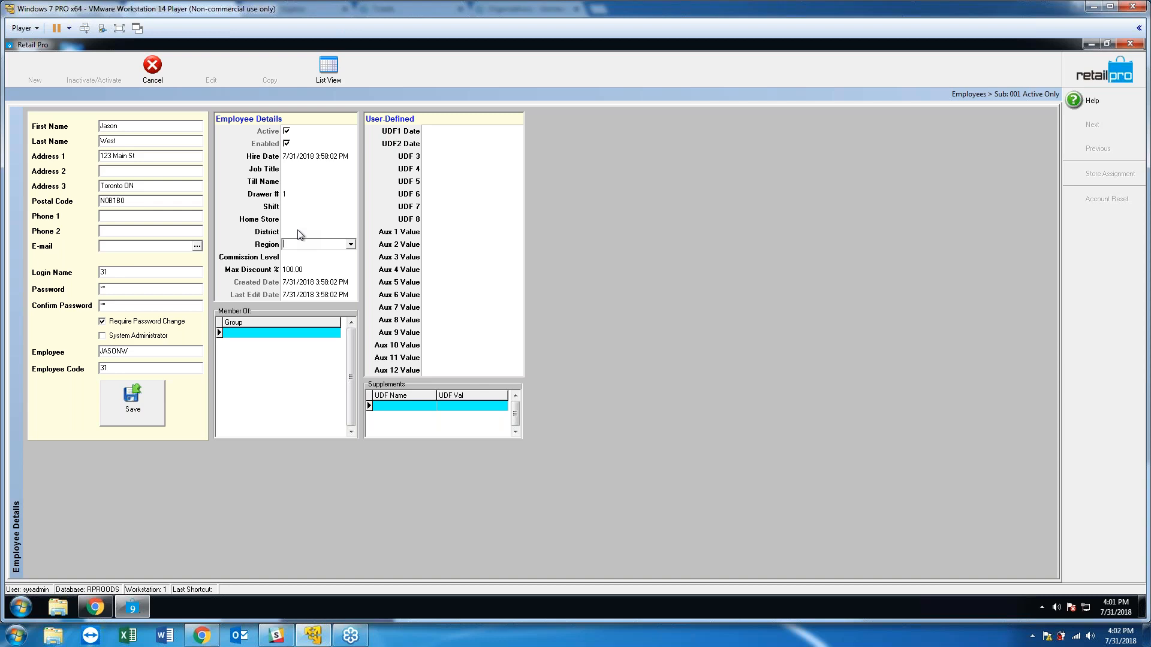
{"action": "key", "text": "shift+Tab"}
{"action": "key", "text": "shift+Tab"}
{"action": "left_click", "coordinate": [311, 270]}
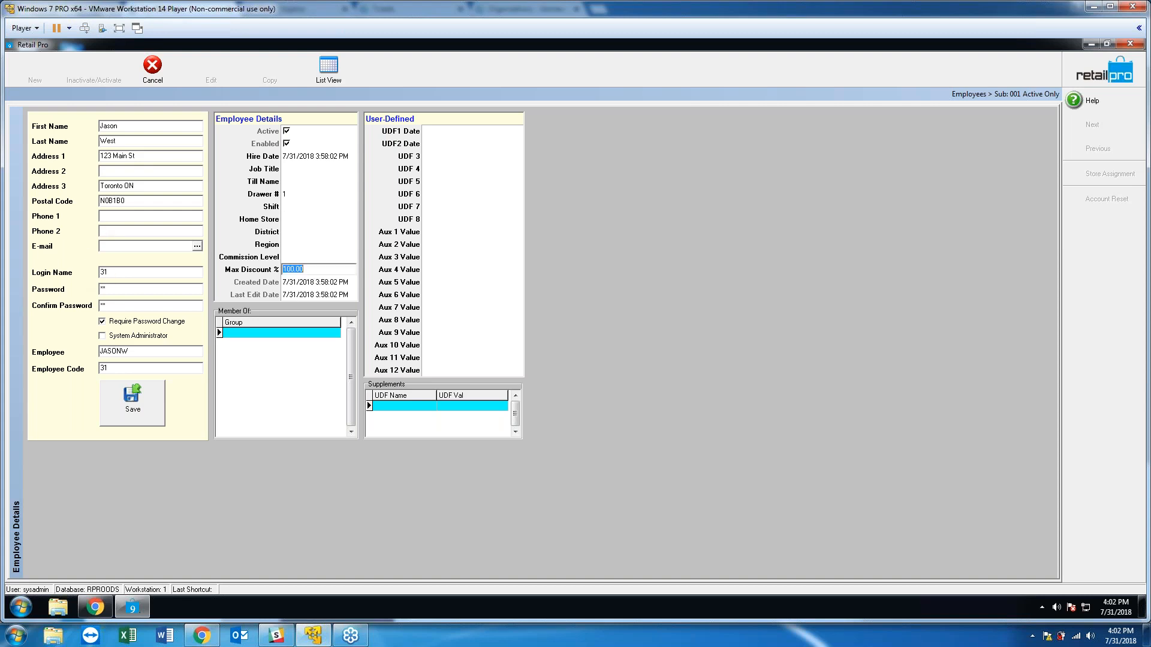
Lower the employee's Max Discount % from 100.00 to 15.00.
{"action": "type", "text": "15"}
{"action": "left_click", "coordinate": [314, 257]}
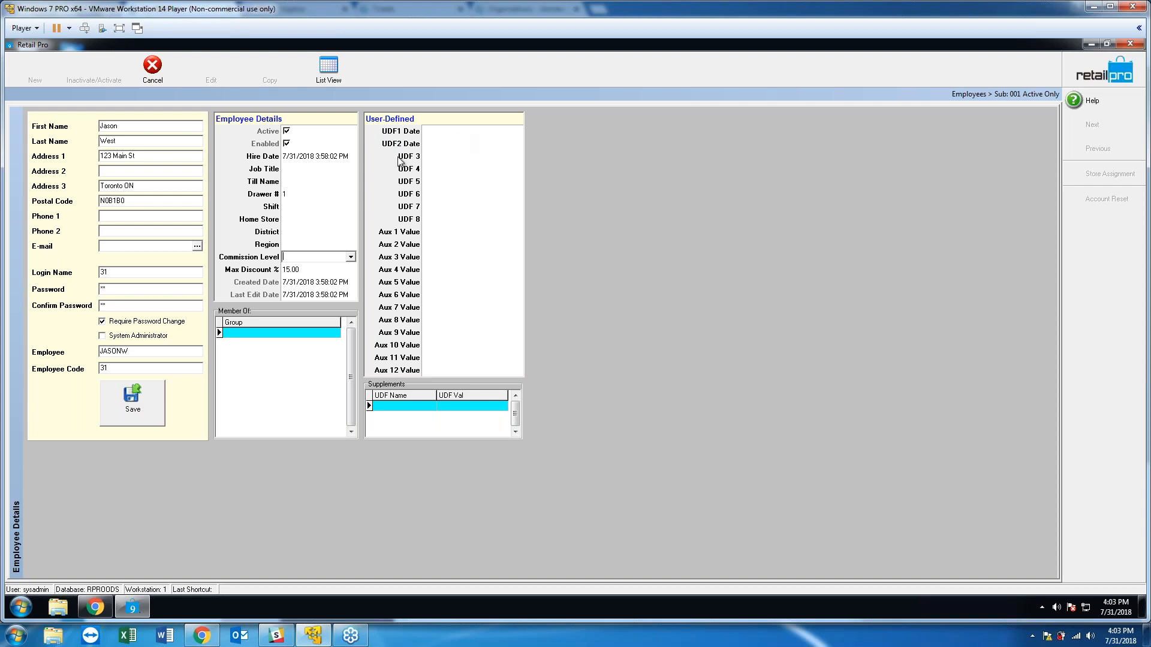
{"action": "left_click", "coordinate": [438, 155]}
{"action": "left_click", "coordinate": [515, 157]}
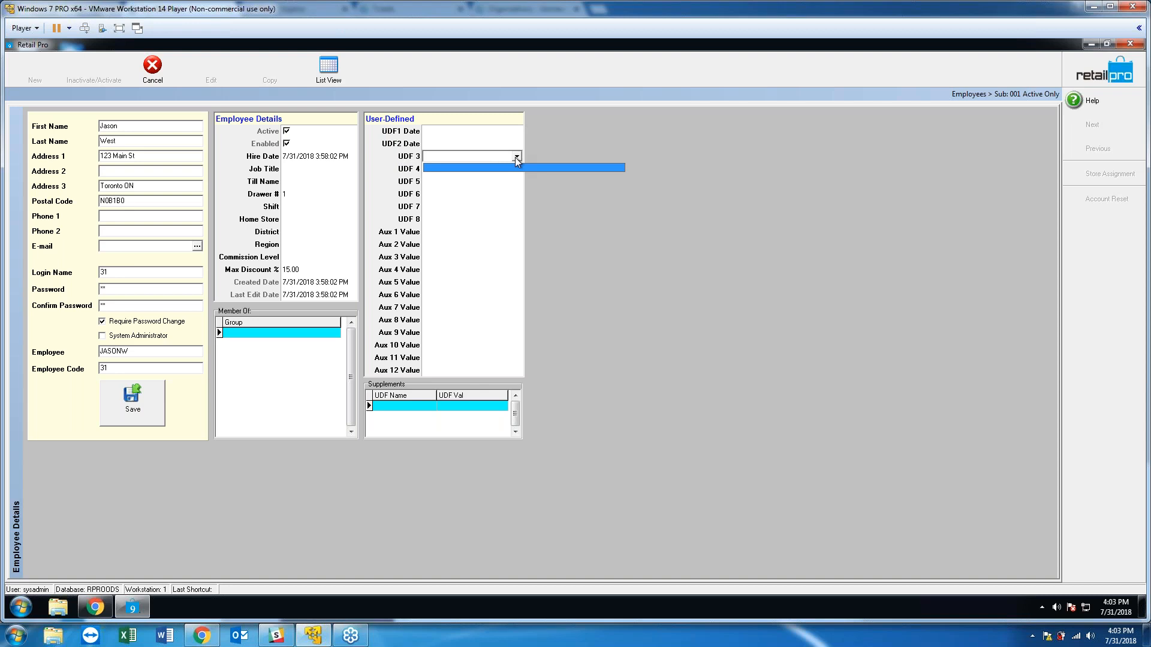
{"action": "left_click", "coordinate": [516, 158]}
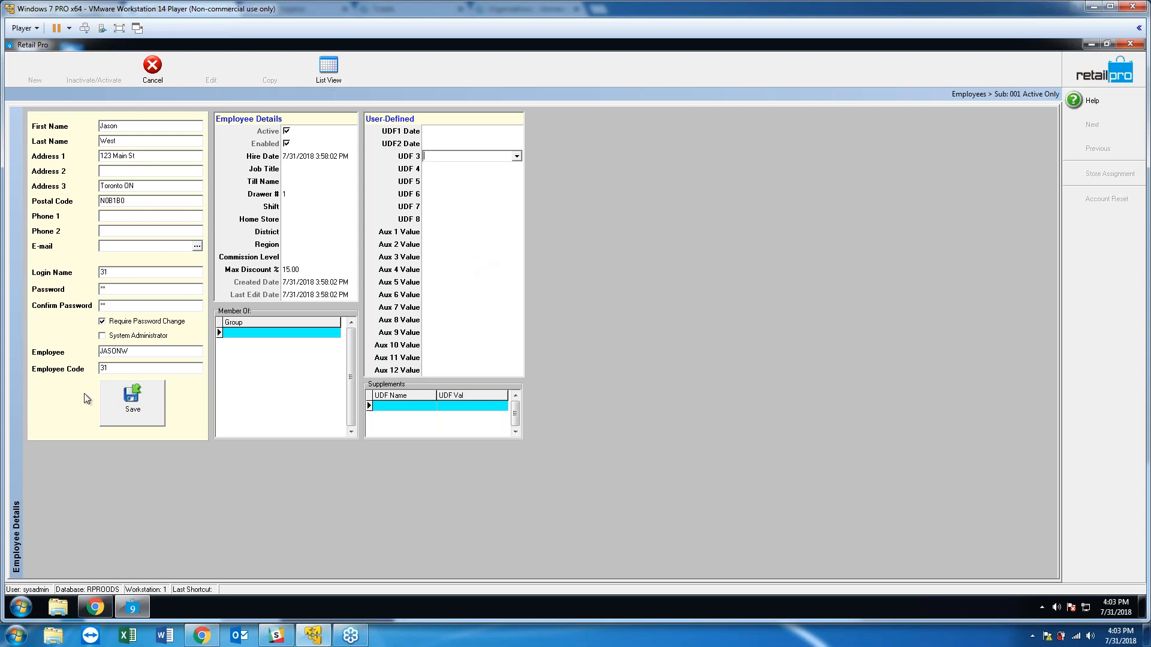
Save the new employee record and switch to the employee List View.
{"action": "left_click", "coordinate": [117, 403]}
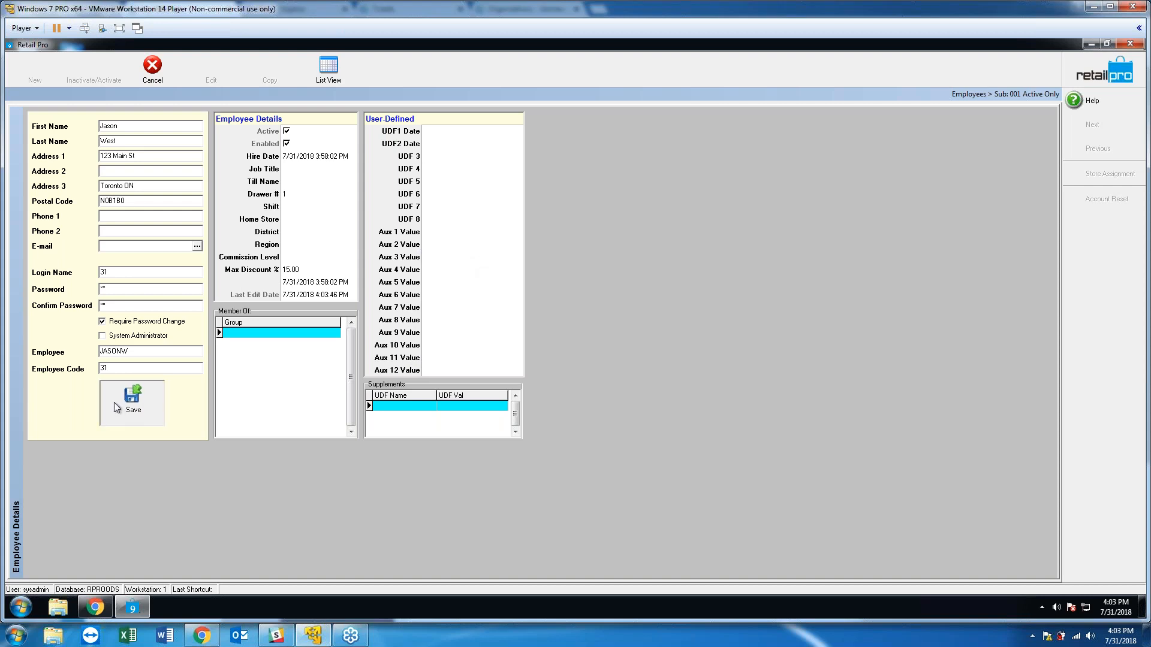
{"action": "left_click", "coordinate": [326, 77]}
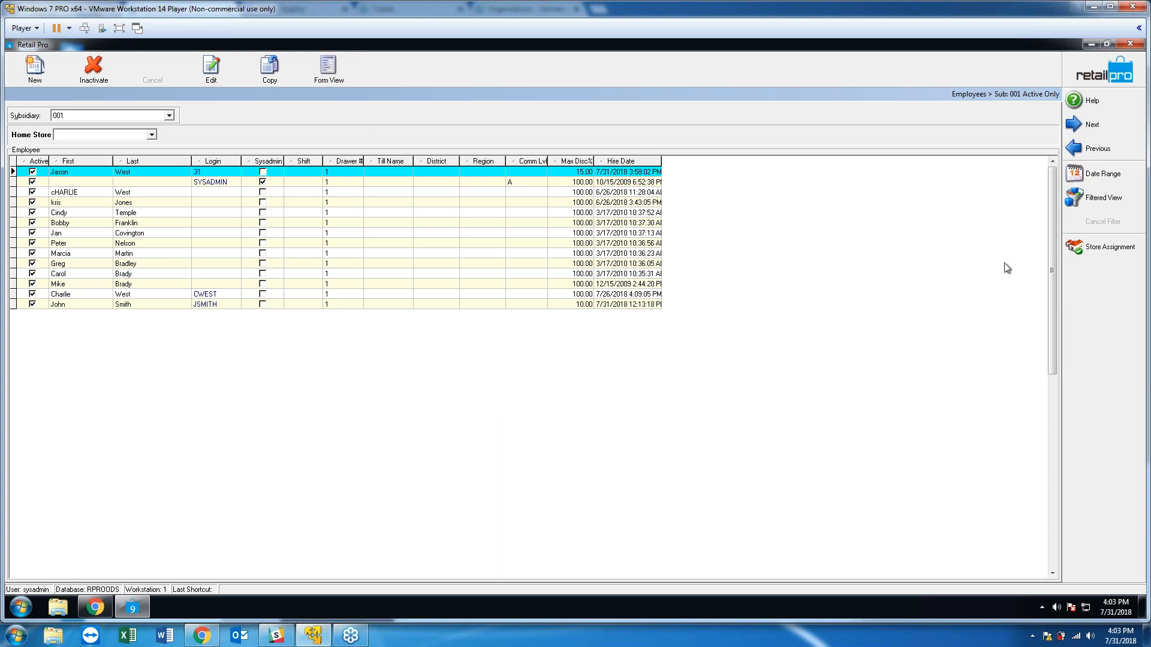
Open Store Assignment for the new employee's selected row.
{"action": "left_click", "coordinate": [1106, 253]}
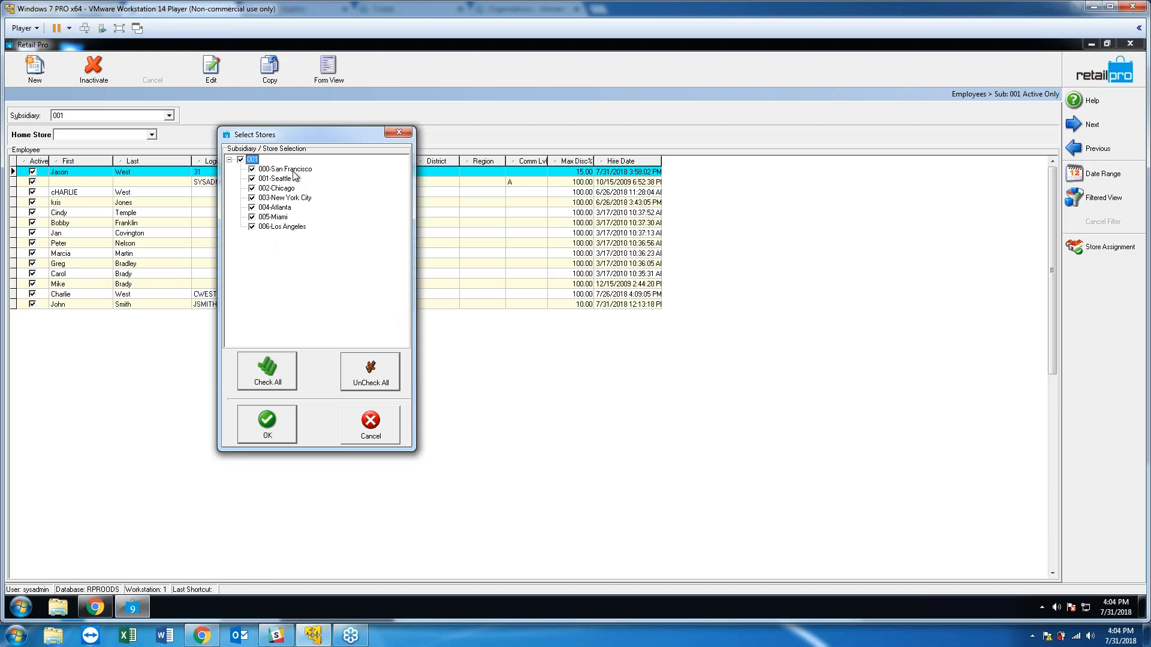
Clear stores 001–006 individually, then check the 001 parent node to assign every store and confirm.
{"action": "left_click", "coordinate": [252, 179]}
{"action": "left_click", "coordinate": [252, 188]}
{"action": "left_click", "coordinate": [253, 198]}
{"action": "left_click", "coordinate": [252, 208]}
{"action": "left_click", "coordinate": [252, 217]}
{"action": "left_click", "coordinate": [252, 226]}
{"action": "left_click", "coordinate": [241, 160]}
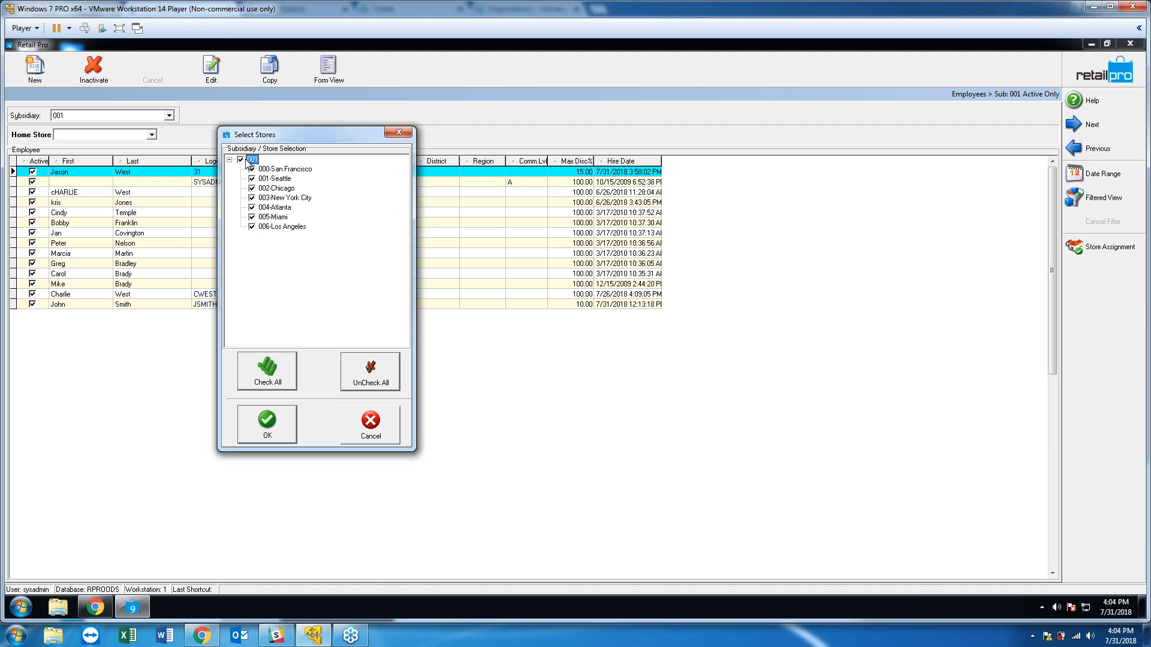
{"action": "left_click", "coordinate": [268, 425]}
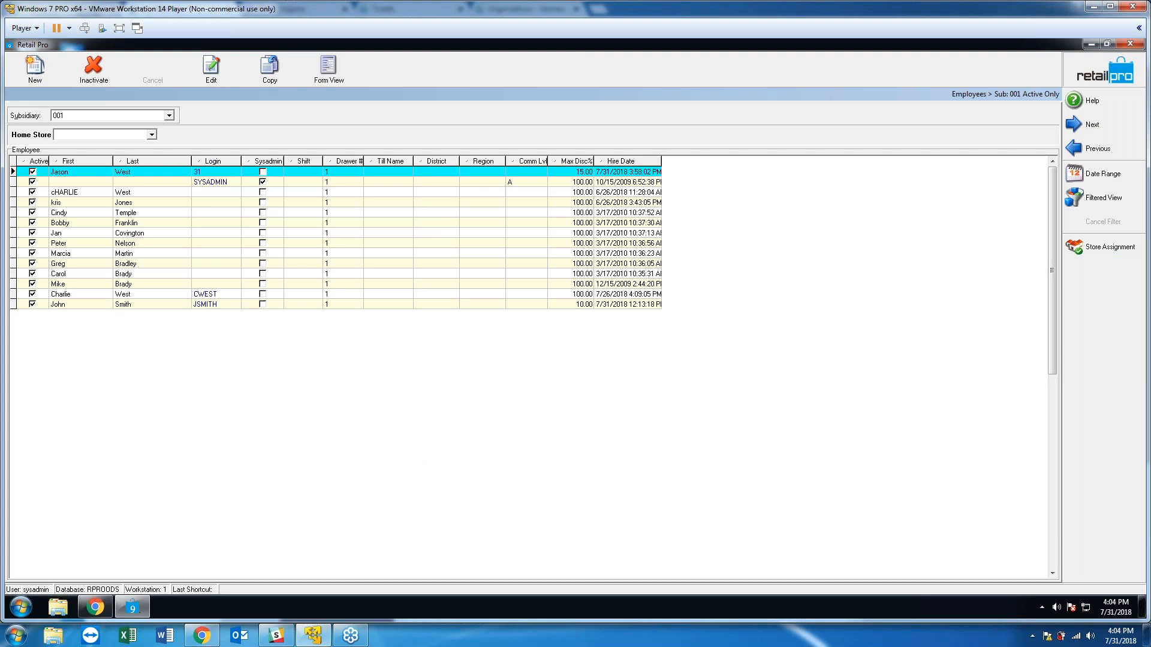
Close the employee list and log on as the new employee with their login and password.
{"action": "left_click", "coordinate": [1105, 71]}
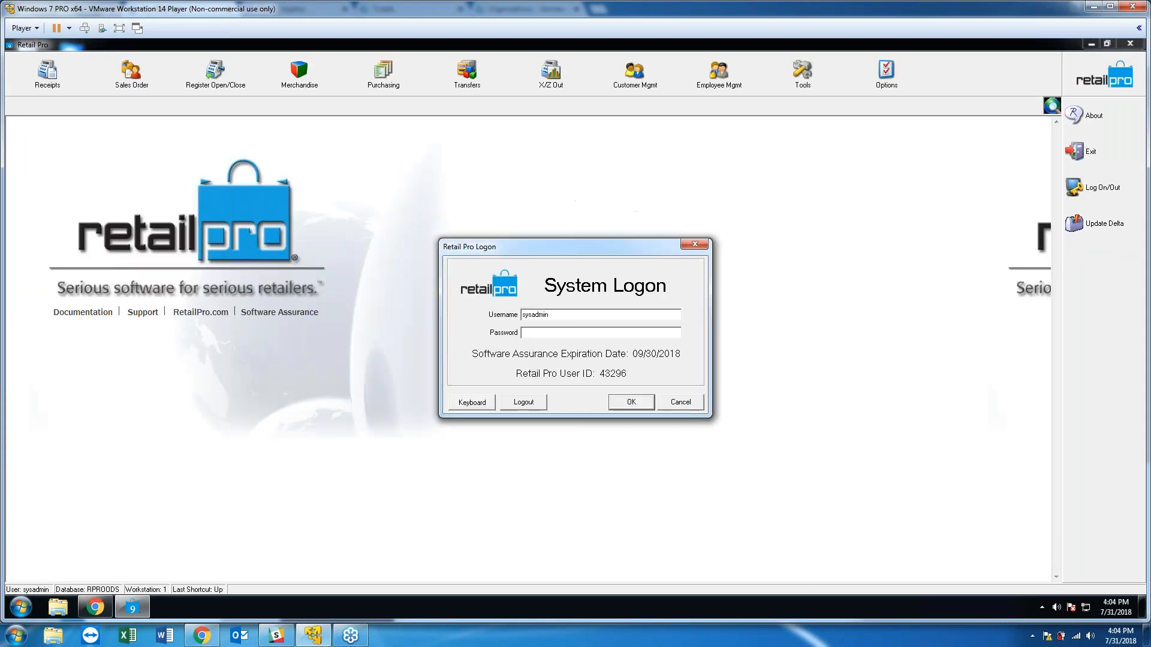
{"action": "type", "text": "31"}
{"action": "key", "text": "Return"}
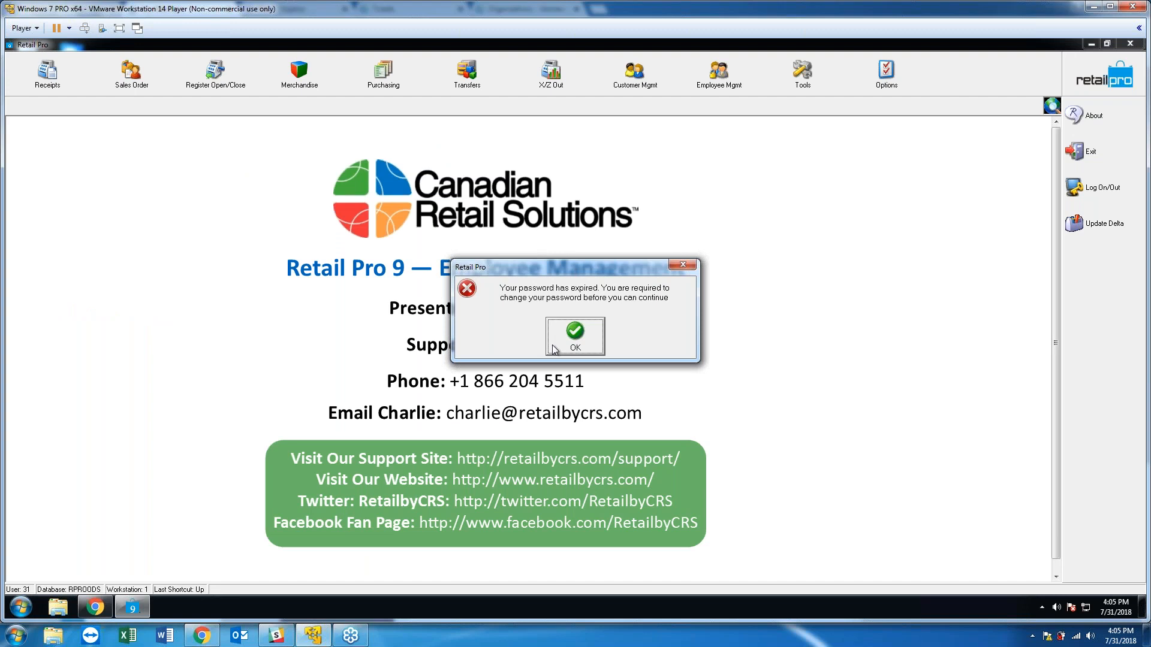
Acknowledge the expired-password notice, replace it with a new password, and close the success message.
{"action": "left_click", "coordinate": [553, 350]}
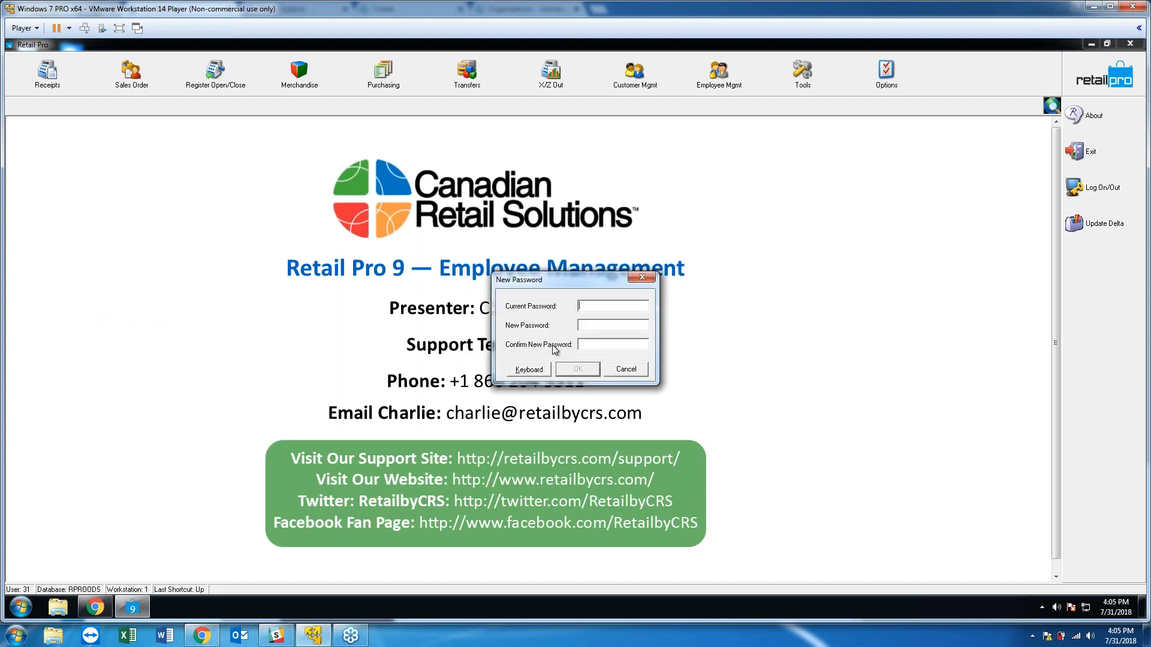
{"action": "key", "text": "Tab"}
{"action": "type", "text": "**"}
{"action": "left_click", "coordinate": [579, 368]}
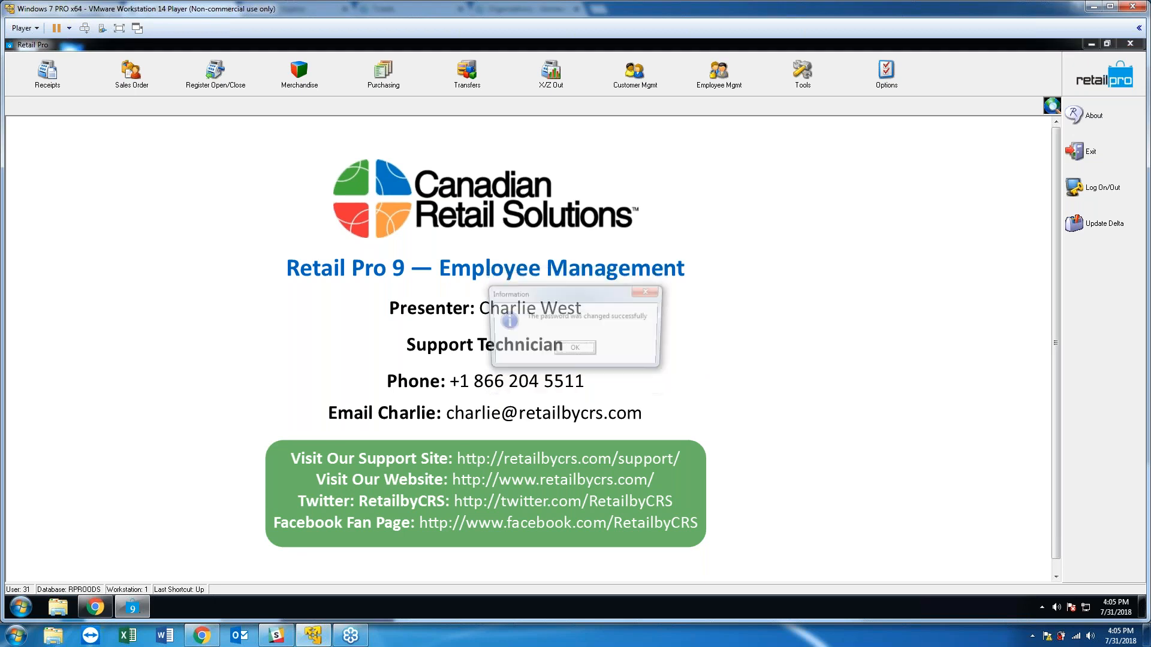
{"action": "left_click", "coordinate": [586, 349]}
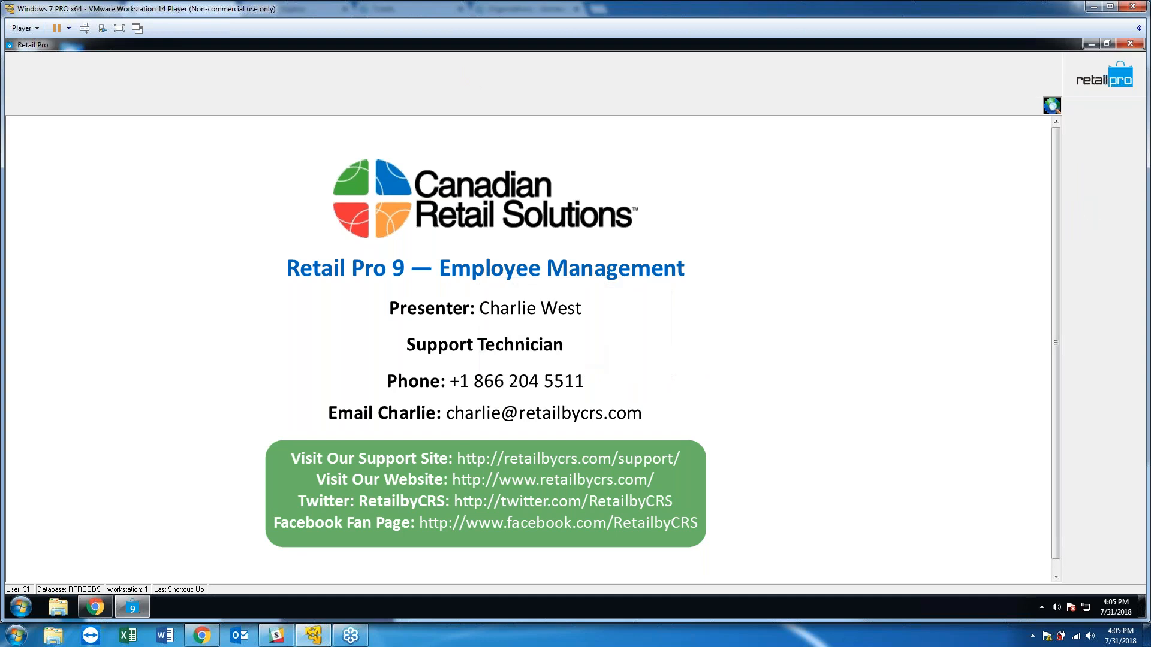
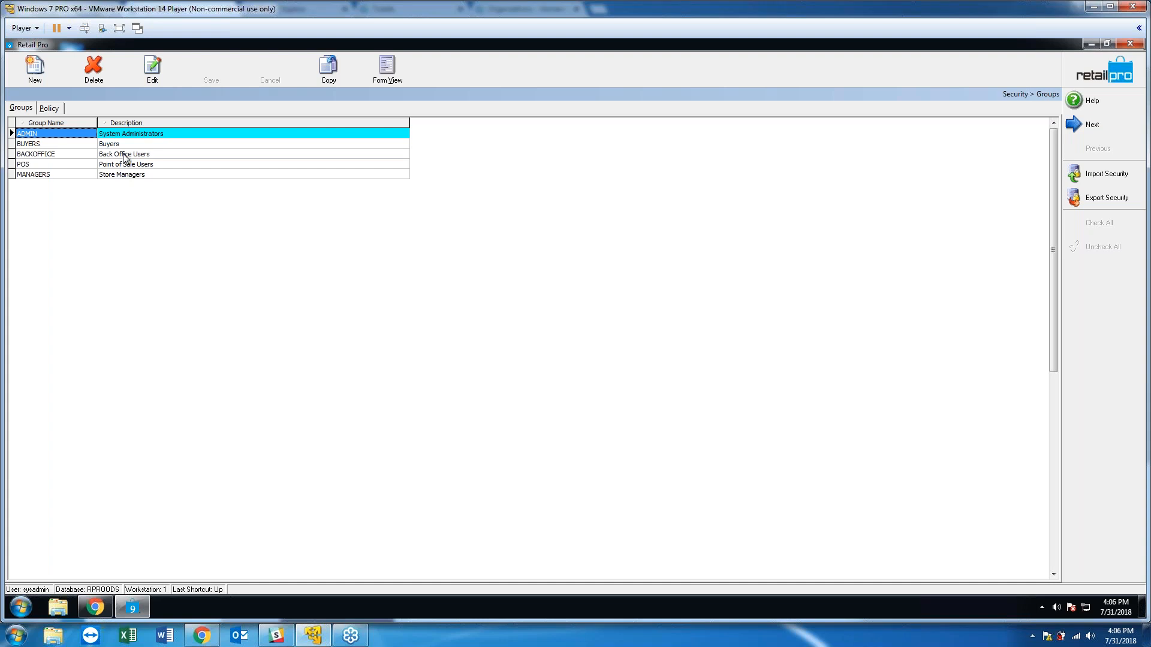
{"action": "left_click", "coordinate": [118, 174]}
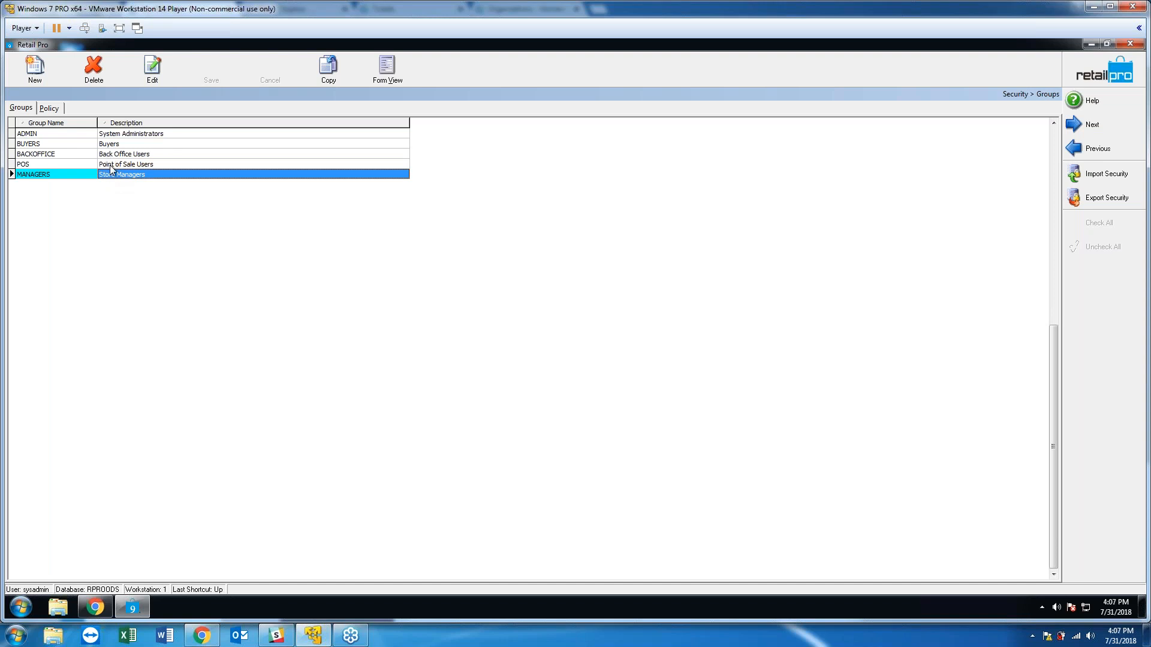
{"action": "left_click", "coordinate": [110, 166]}
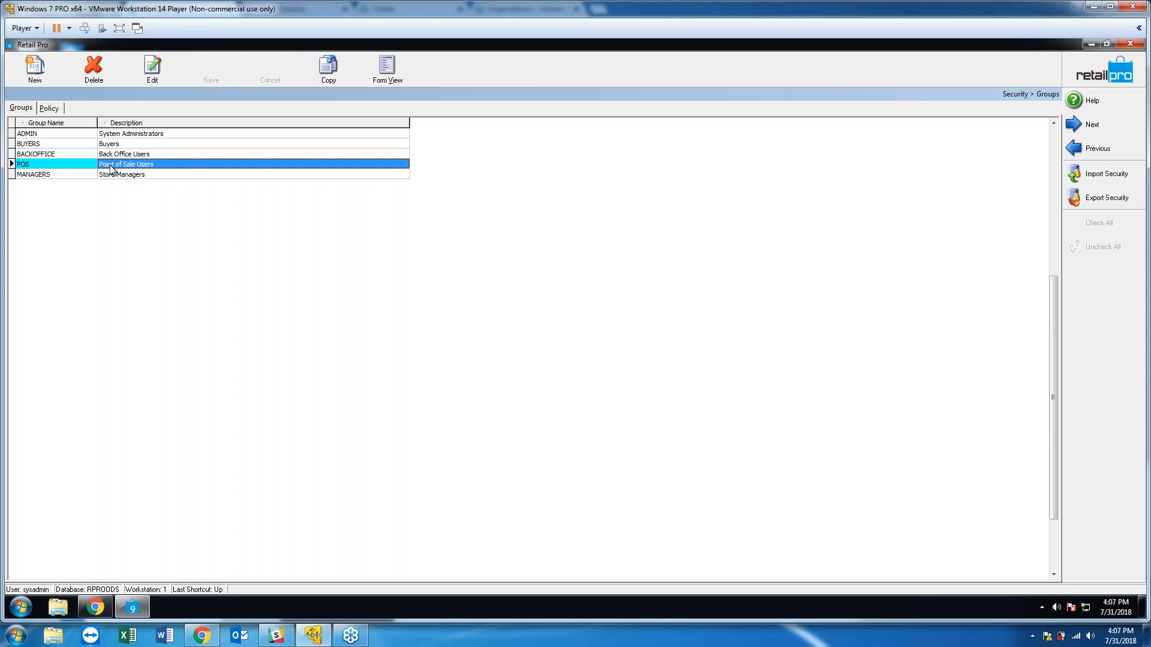
{"action": "left_click", "coordinate": [117, 156]}
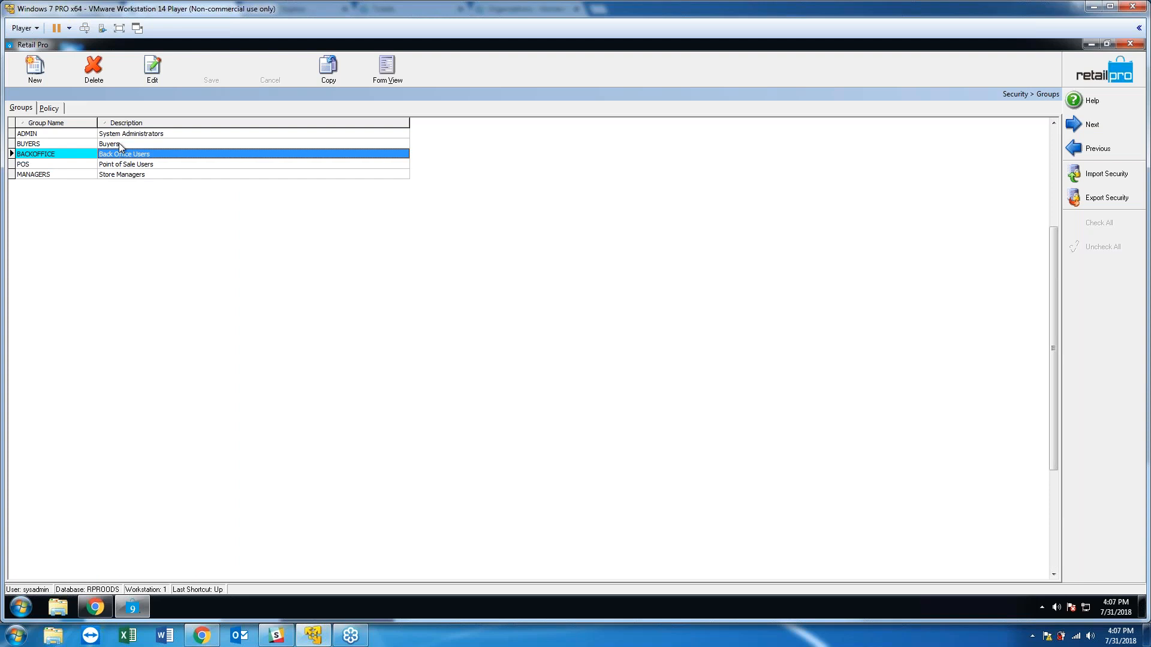
{"action": "left_click", "coordinate": [119, 145]}
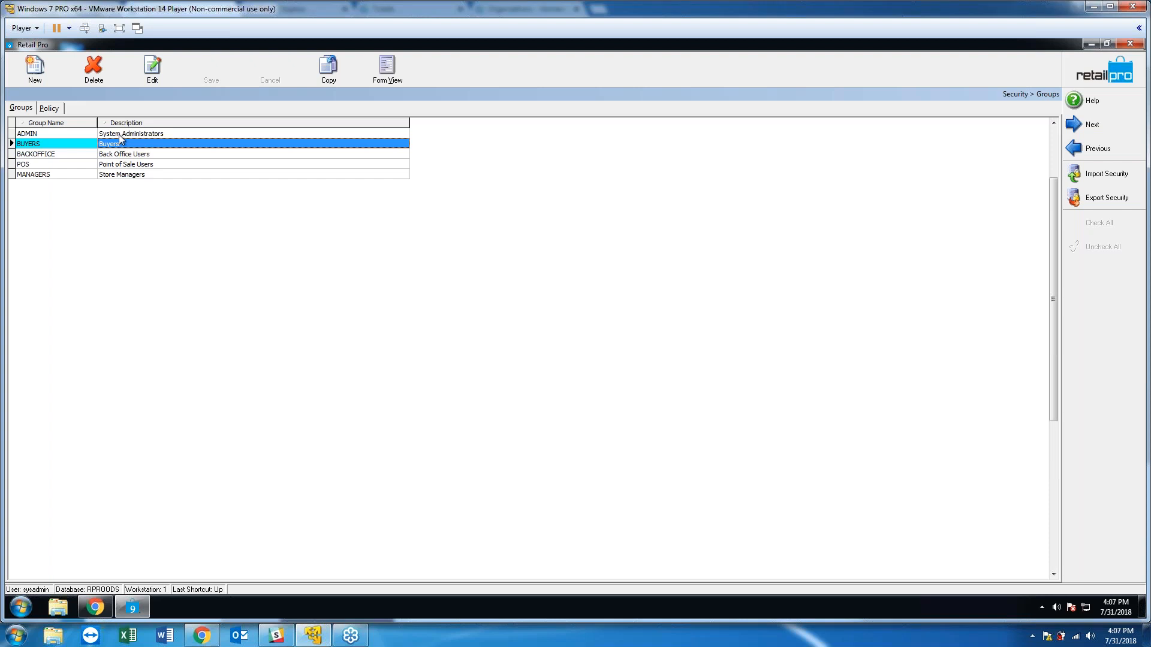
{"action": "left_click", "coordinate": [119, 132]}
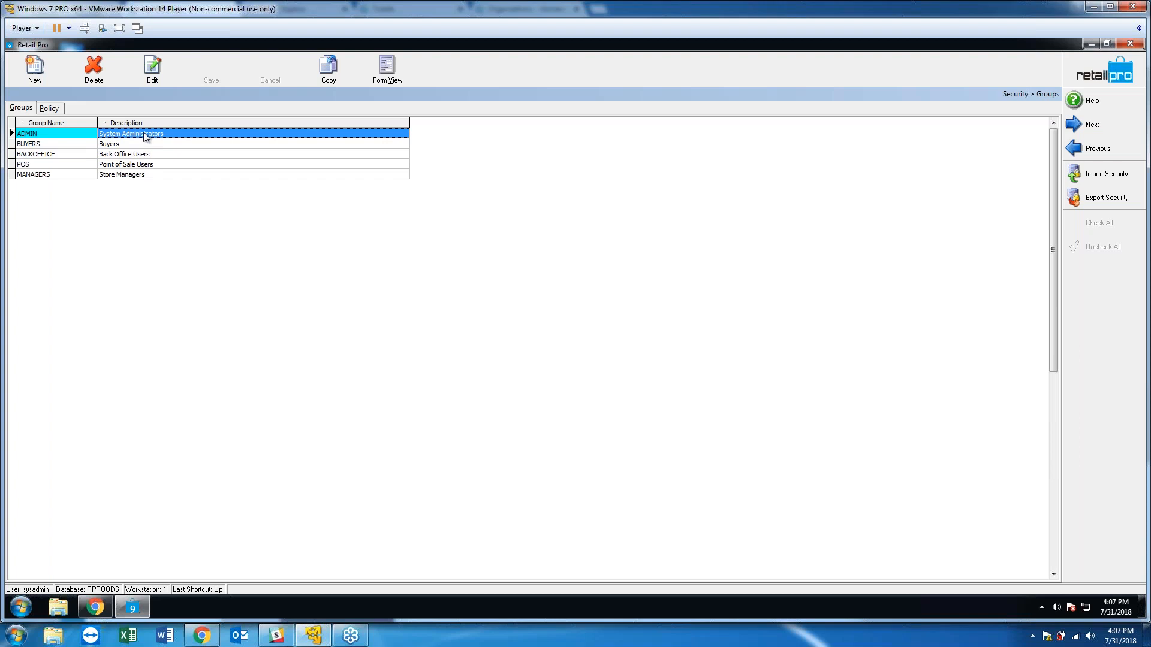
{"action": "left_click", "coordinate": [143, 165]}
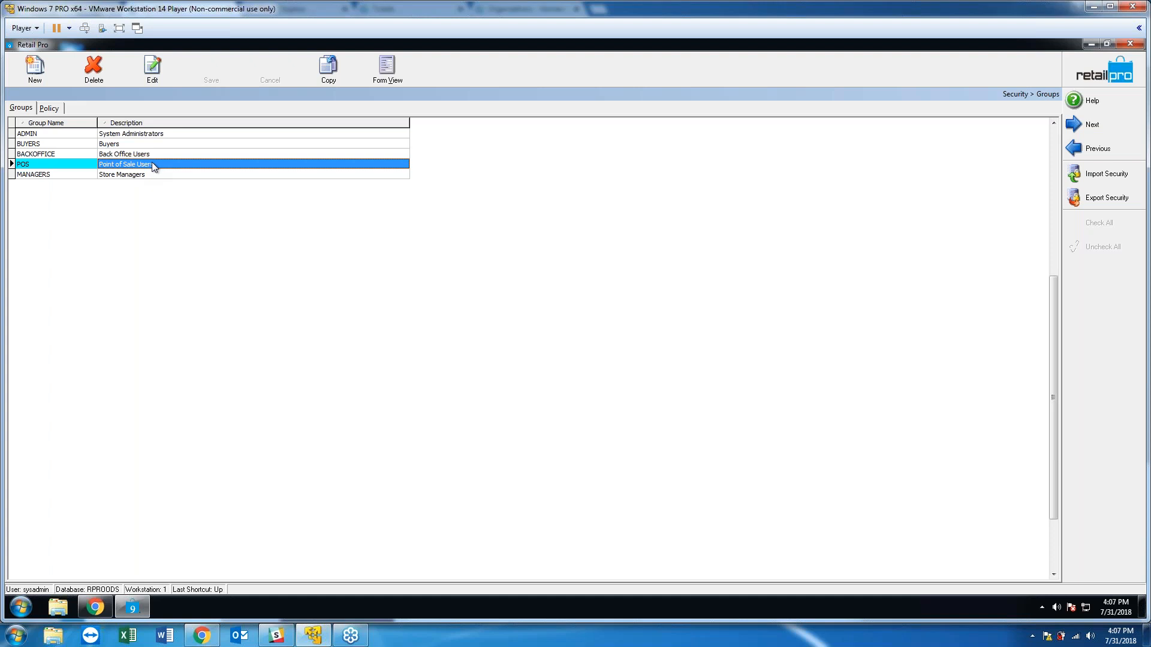
Open the POS group in Form View and show its Members tab.
{"action": "left_click", "coordinate": [379, 73]}
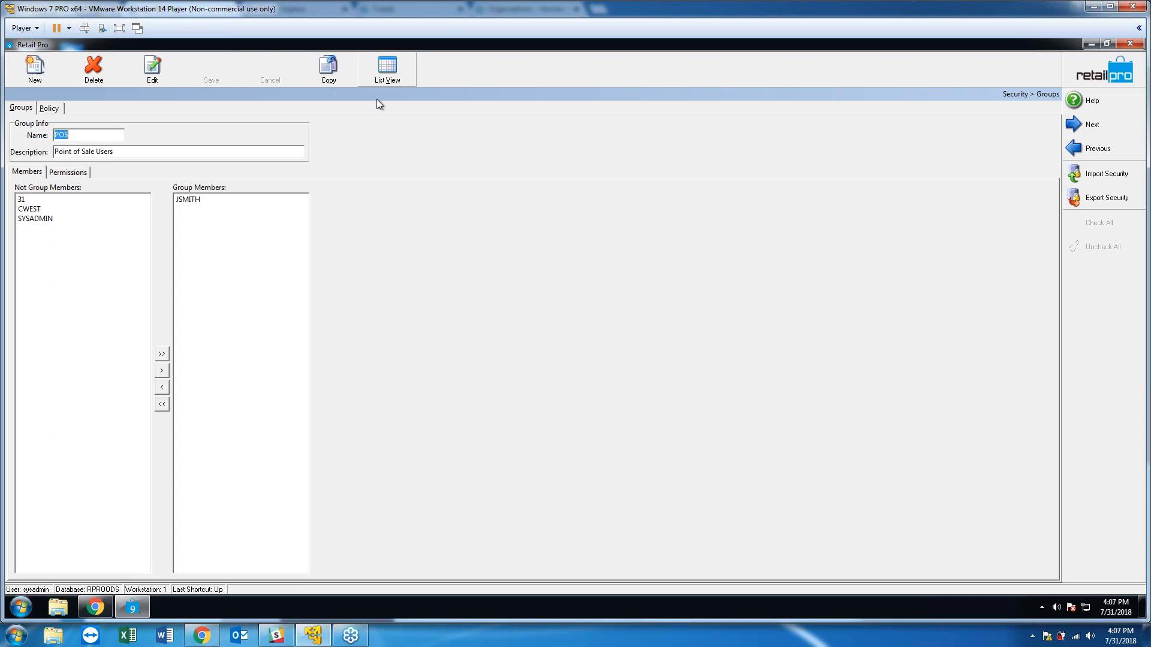
{"action": "left_click", "coordinate": [89, 132]}
{"action": "left_click", "coordinate": [131, 152]}
{"action": "left_click", "coordinate": [29, 173]}
Add the numbered user to the POS group's members, leaving the administrator out.
{"action": "left_click", "coordinate": [20, 201]}
{"action": "left_click", "coordinate": [27, 209]}
{"action": "double_click", "coordinate": [34, 218]}
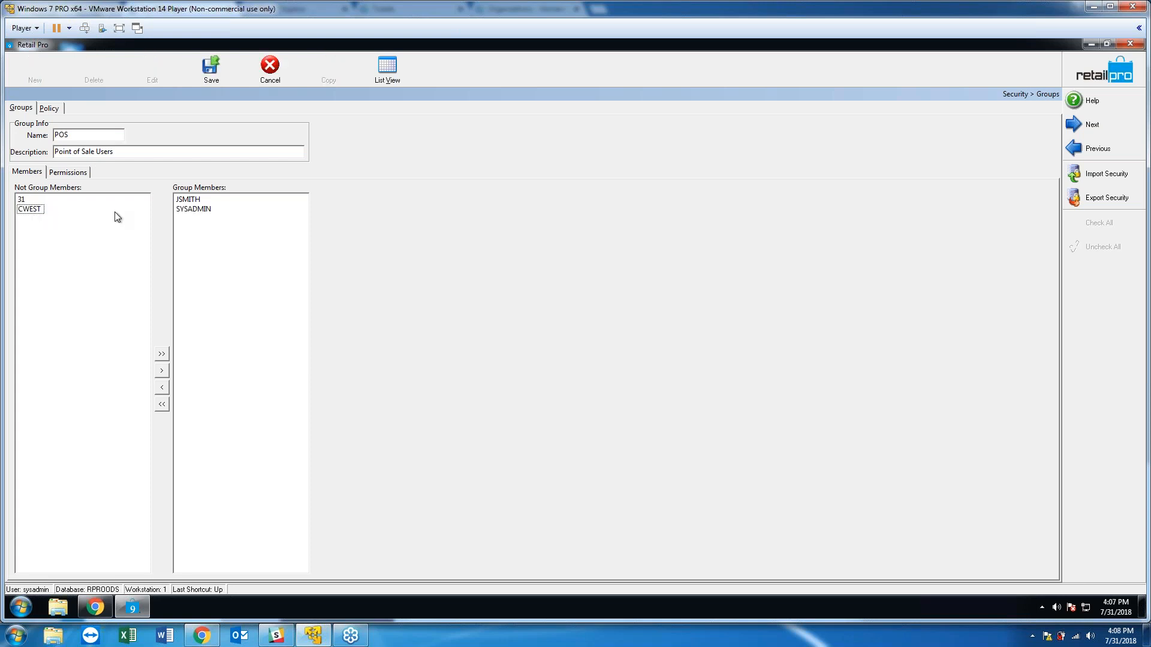
{"action": "left_click", "coordinate": [190, 209]}
{"action": "double_click", "coordinate": [190, 209]}
{"action": "double_click", "coordinate": [21, 199]}
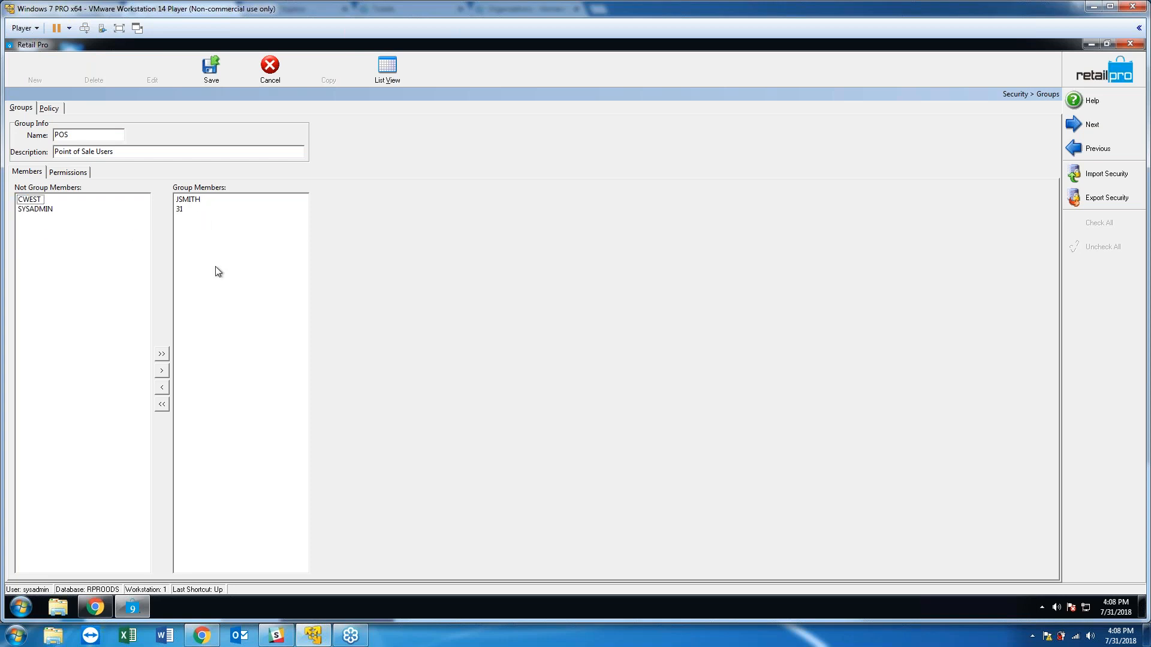
{"action": "left_click", "coordinate": [182, 210]}
{"action": "left_click", "coordinate": [162, 387]}
{"action": "double_click", "coordinate": [27, 218]}
On the Permissions tab, scroll the grid to the top and expand RETAIL PRO 9.
{"action": "left_click", "coordinate": [69, 173]}
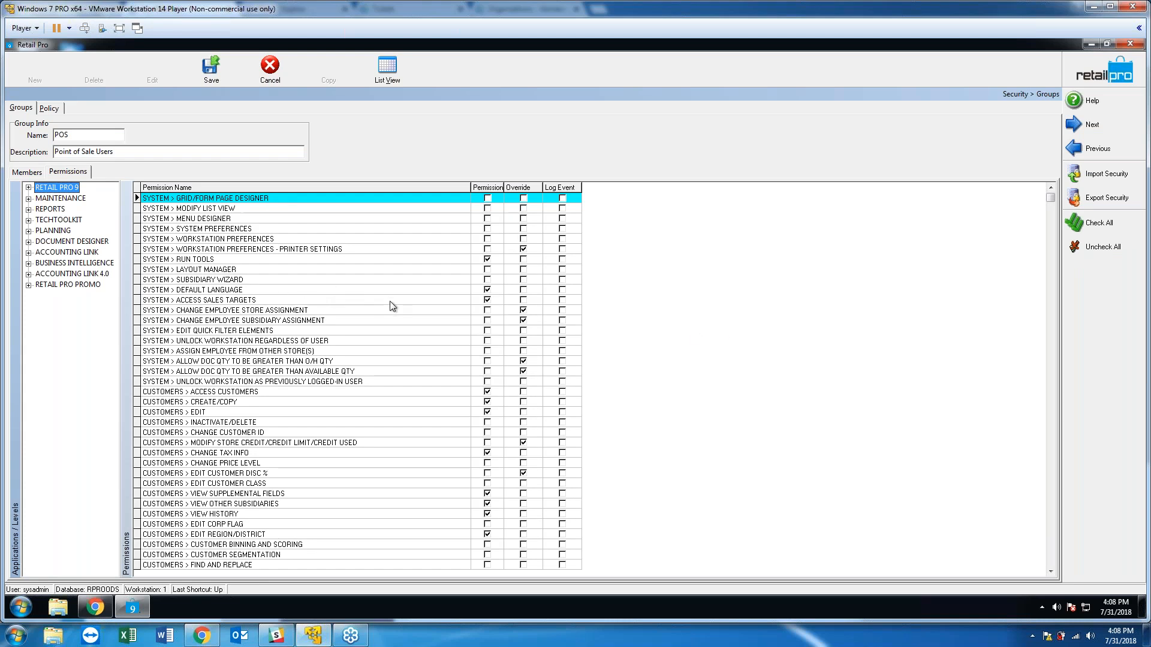
{"action": "left_click", "coordinate": [1051, 523]}
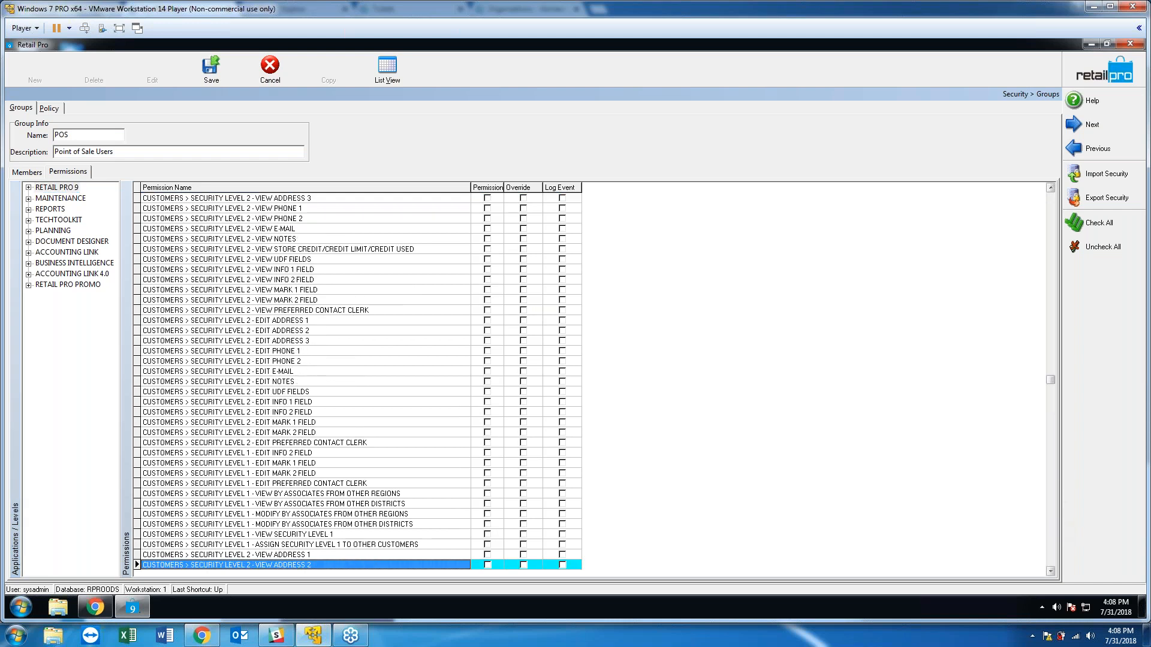
{"action": "left_click", "coordinate": [1051, 523]}
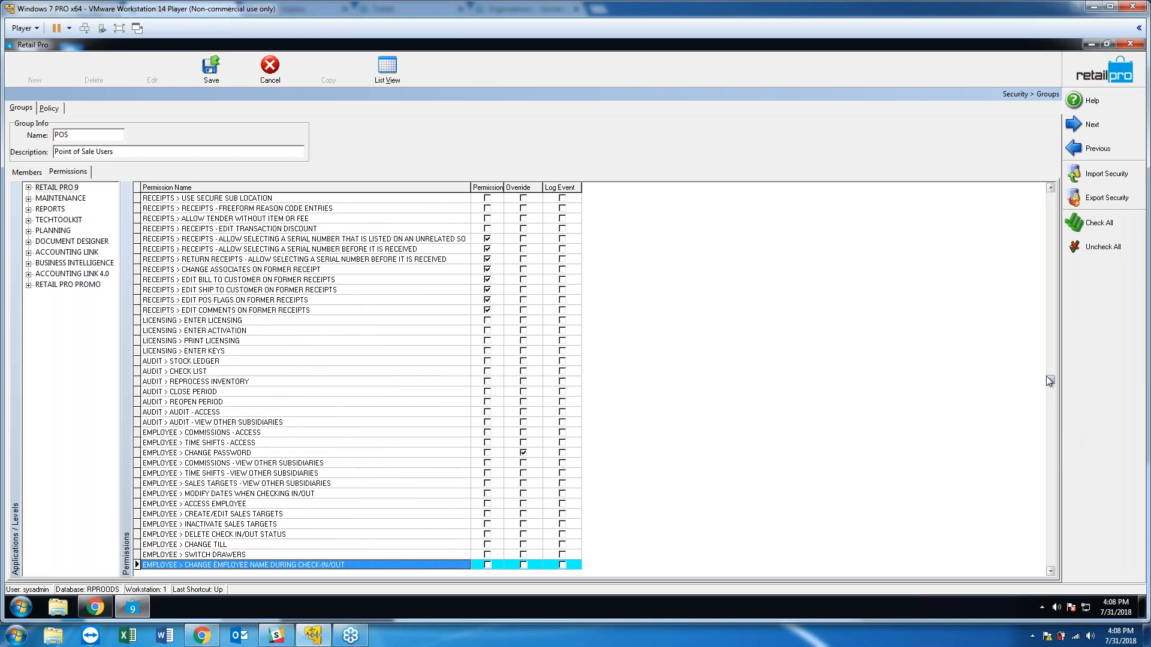
{"action": "left_click_drag", "start_coordinate": [1050, 379], "coordinate": [1051, 195]}
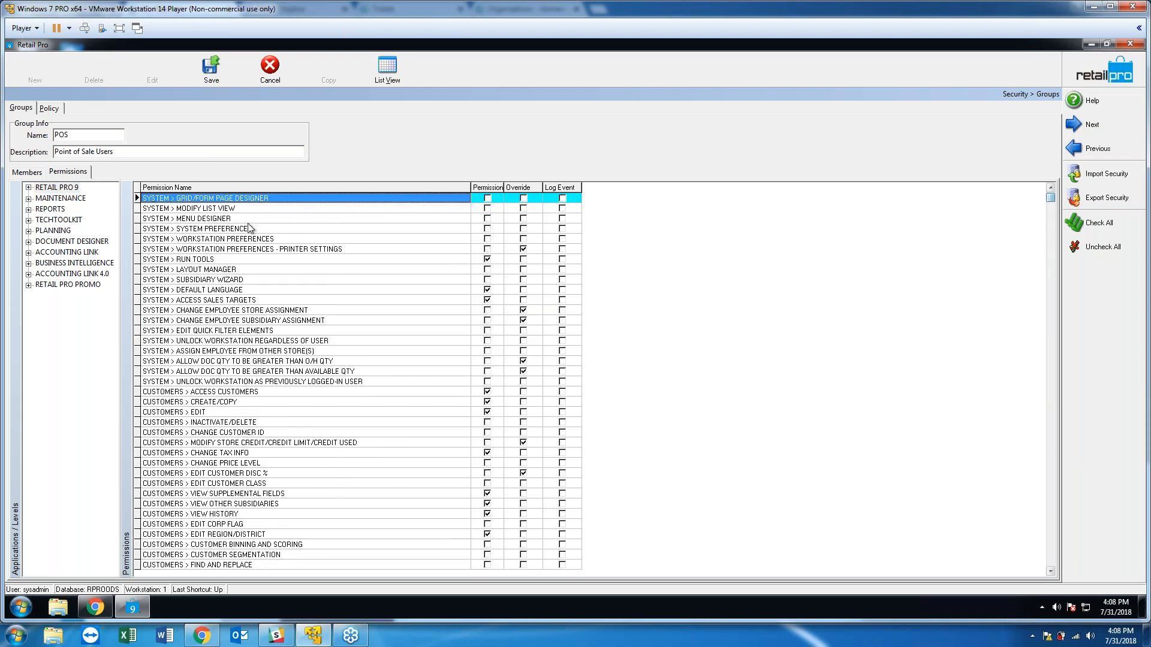
{"action": "left_click", "coordinate": [58, 188]}
{"action": "double_click", "coordinate": [59, 189]}
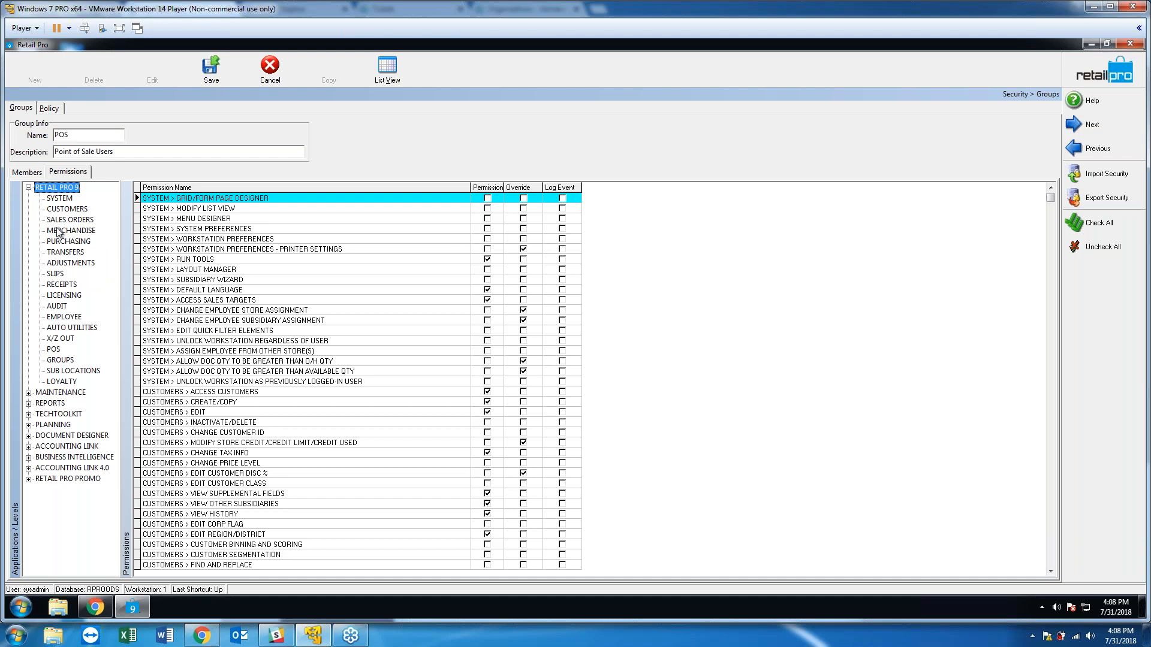
List the RECEIPTS permissions and make CHANGE DATE ON NEW RECEIPT override-only.
{"action": "left_click", "coordinate": [59, 286]}
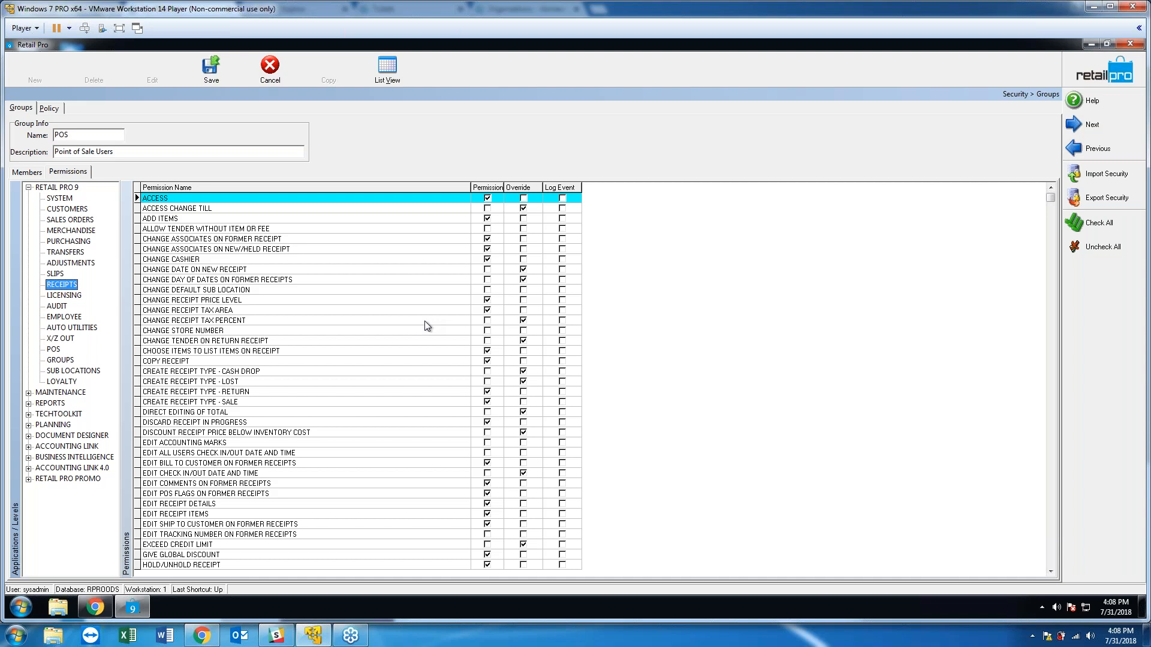
{"action": "left_click", "coordinate": [220, 198]}
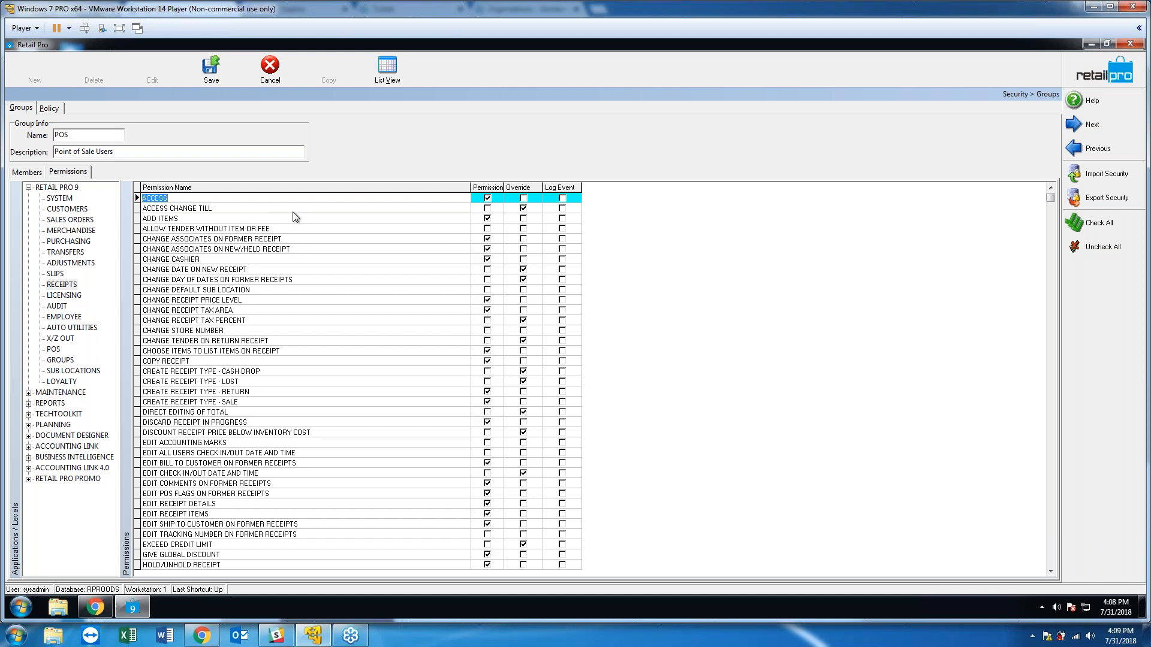
{"action": "left_click", "coordinate": [329, 271]}
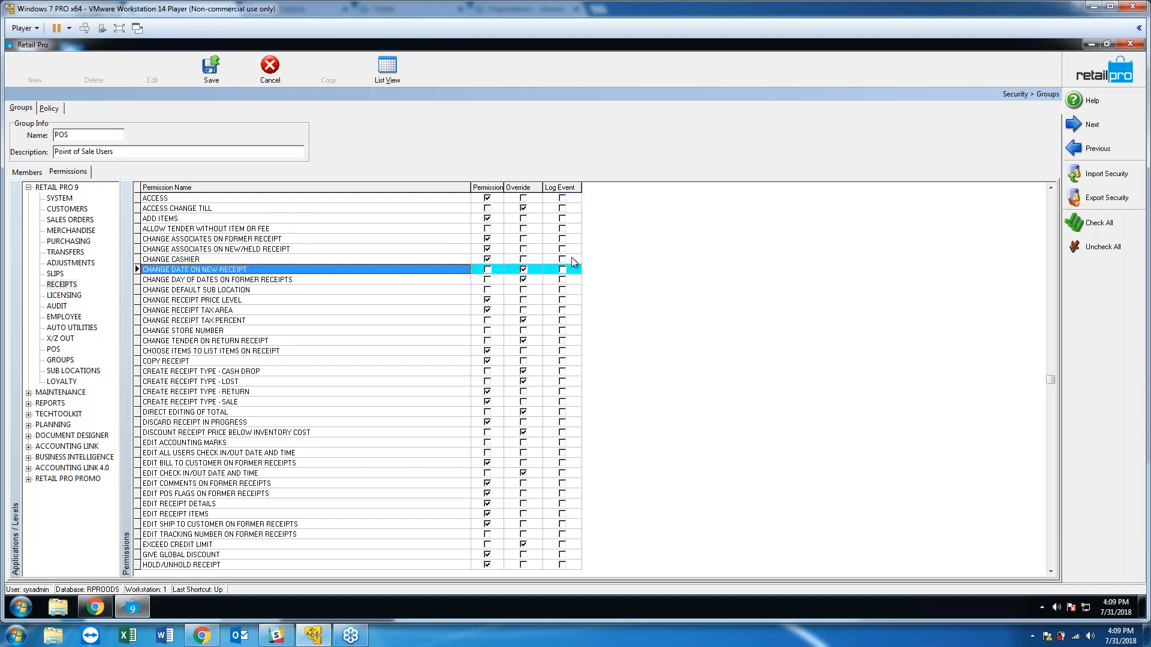
{"action": "left_click", "coordinate": [523, 268]}
Adjust CHANGE DATE ON NEW RECEIPT and let ISSUE STORE CREDIT go without an override.
{"action": "left_click", "coordinate": [488, 271]}
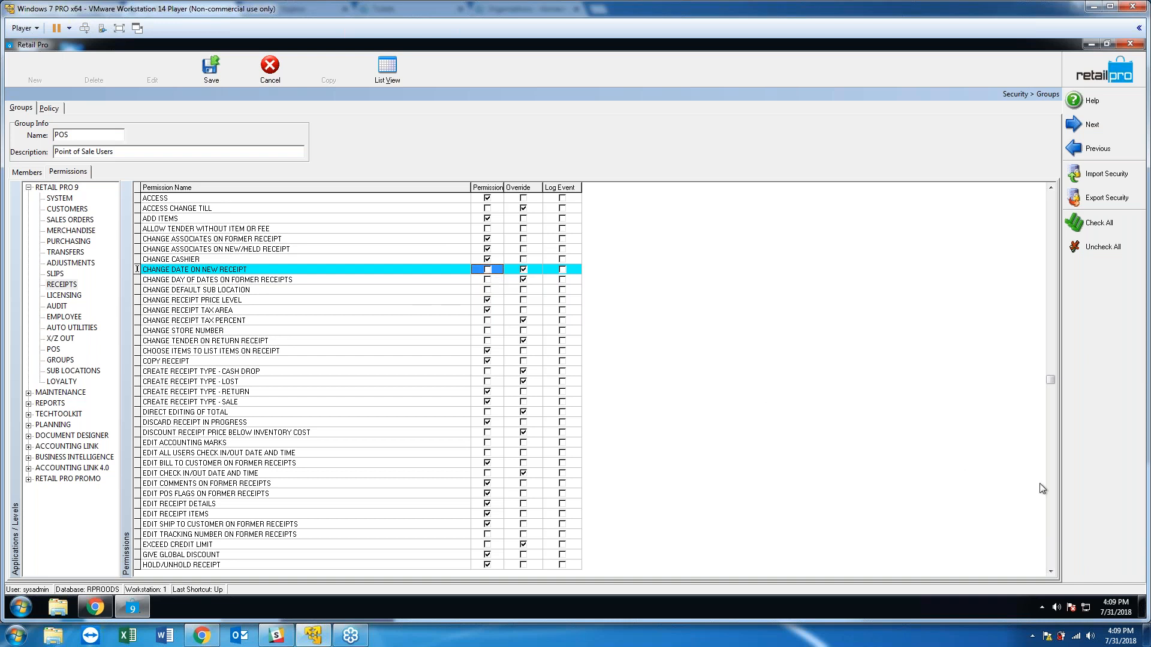
{"action": "key", "text": "Page_Down"}
{"action": "key", "text": "Page_Down"}
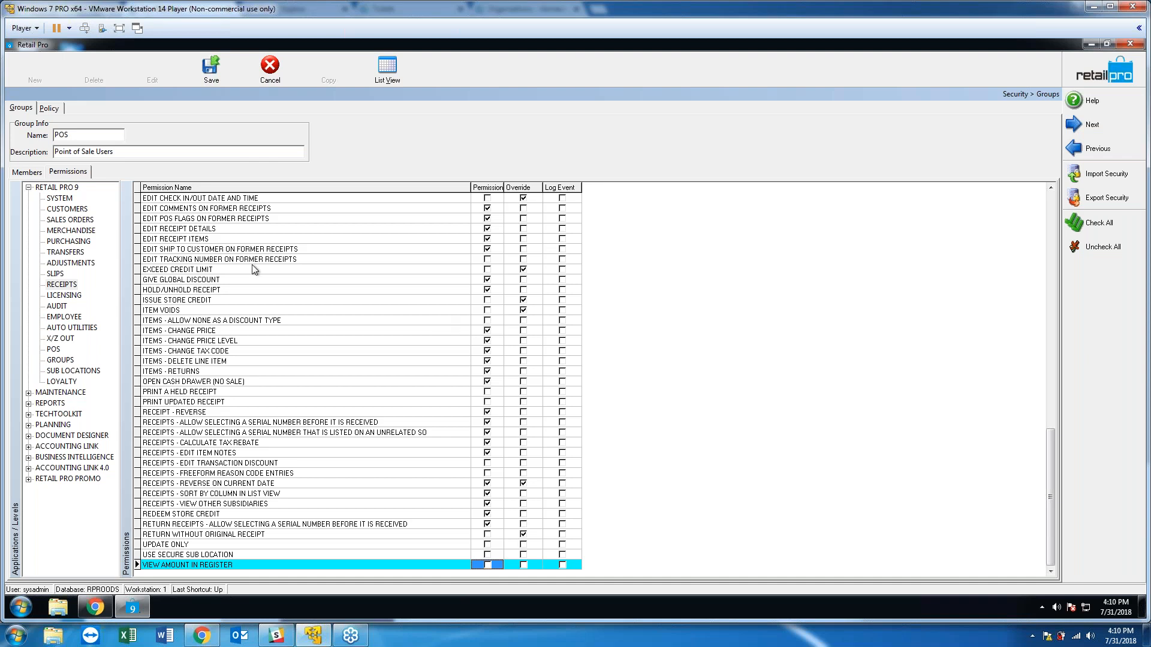
{"action": "left_click", "coordinate": [336, 303]}
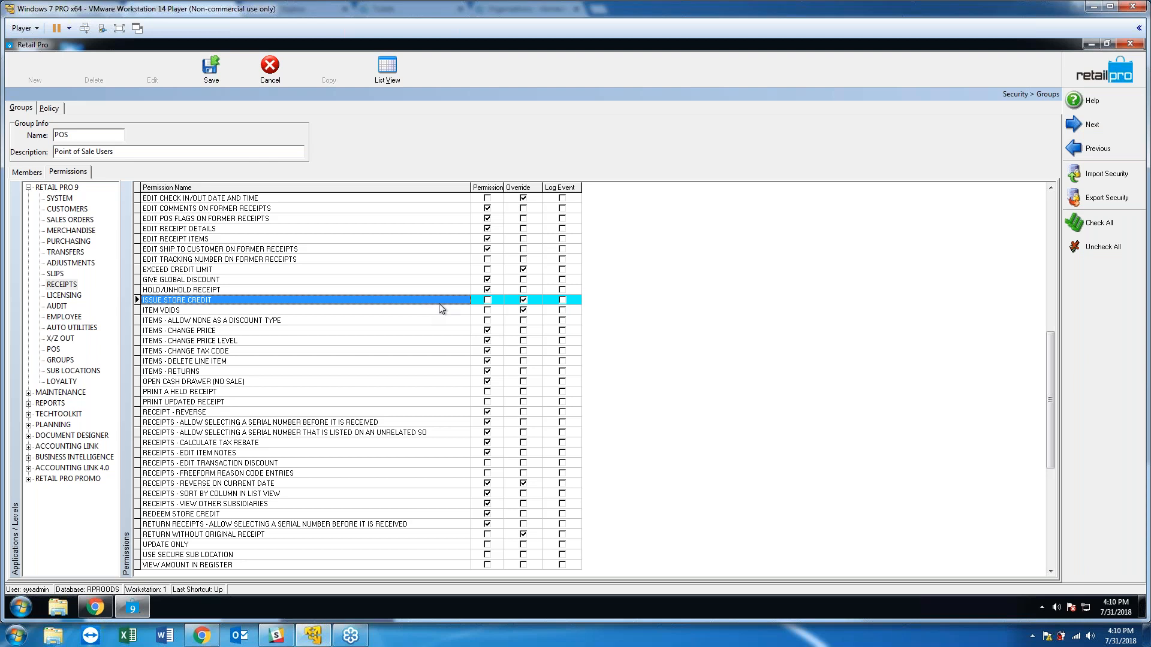
{"action": "left_click", "coordinate": [487, 303]}
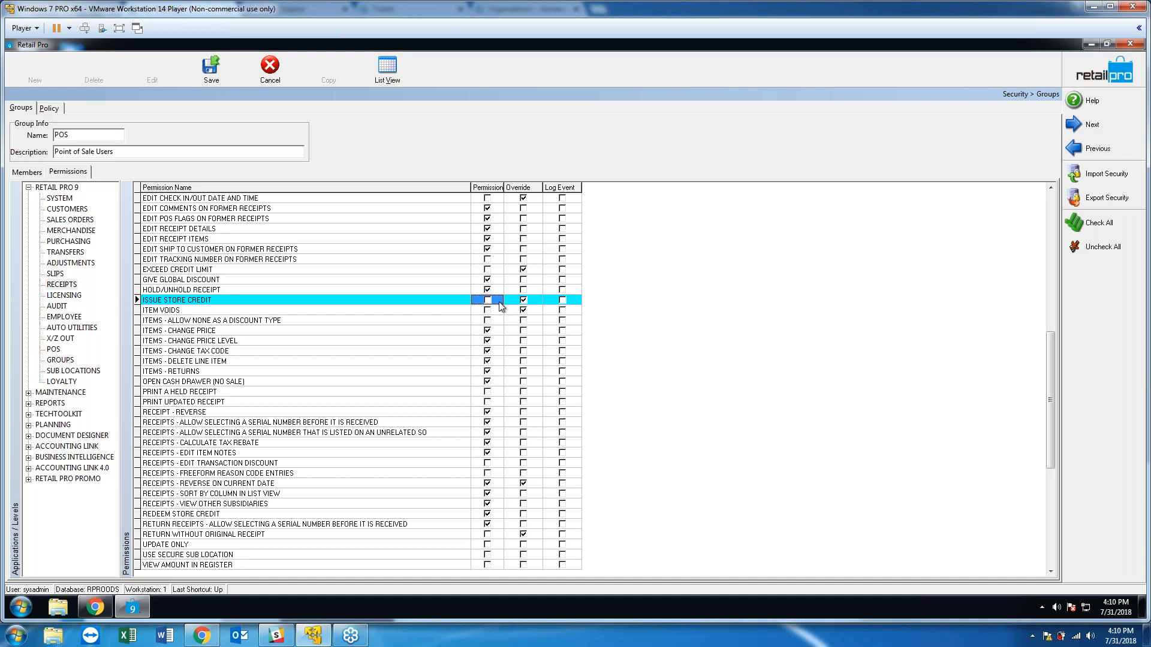
{"action": "left_click", "coordinate": [519, 300]}
{"action": "left_click", "coordinate": [523, 300]}
{"action": "left_click", "coordinate": [489, 301]}
Require an override for OPEN CASH DRAWER (NO SALE).
{"action": "left_click", "coordinate": [422, 382]}
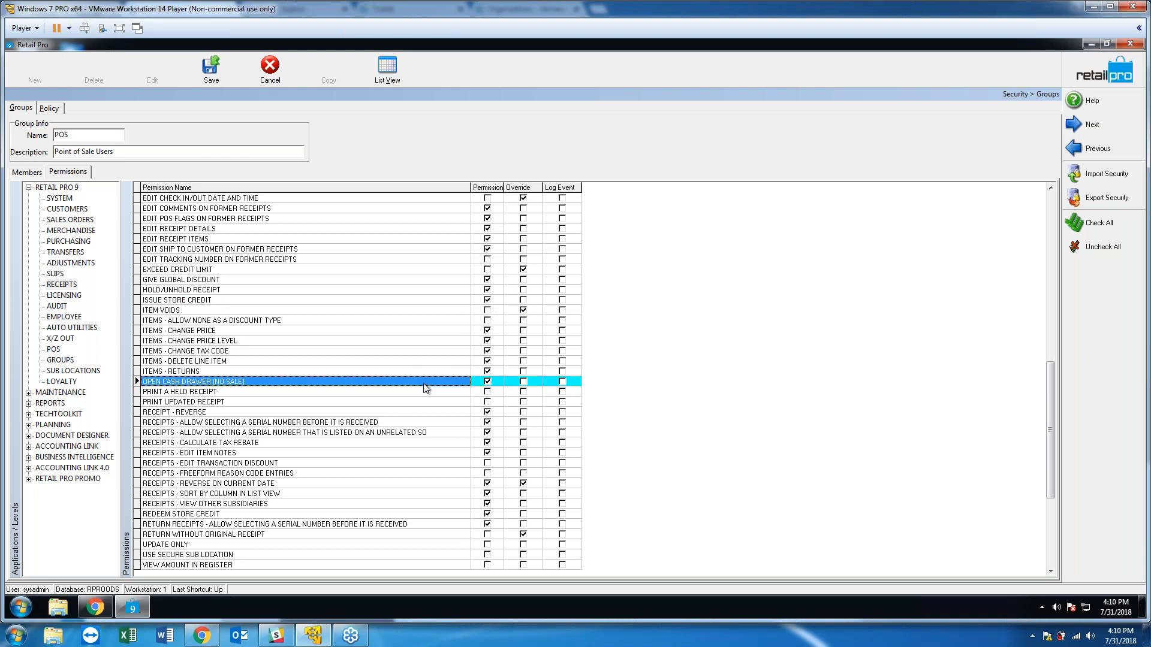
{"action": "left_click", "coordinate": [487, 382]}
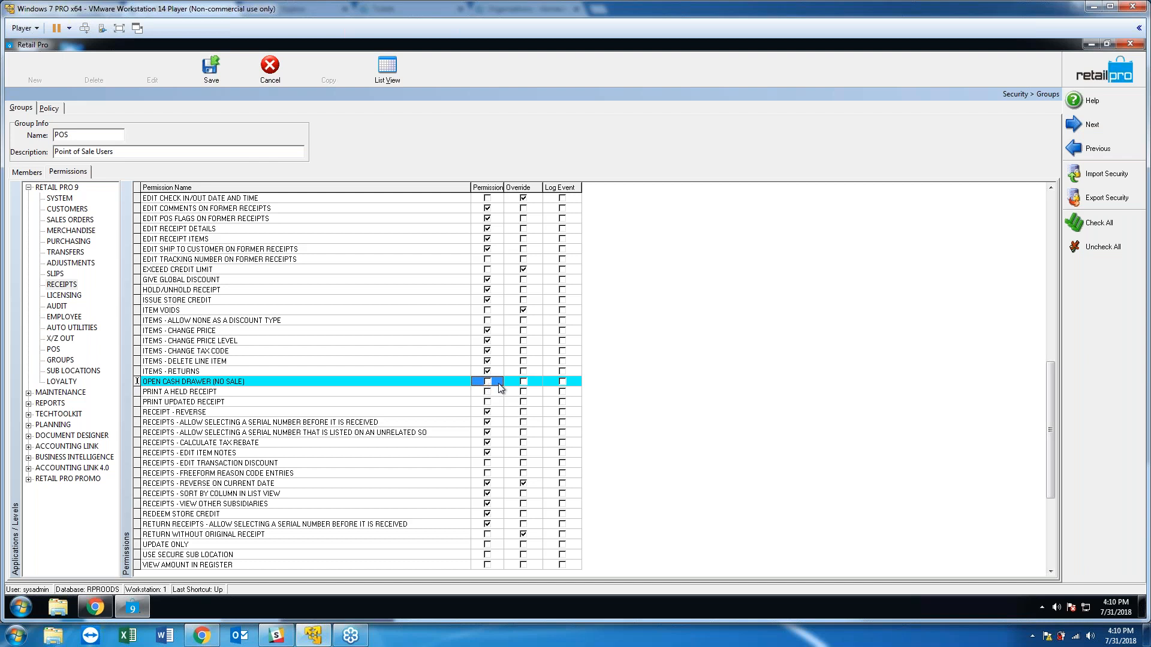
{"action": "left_click", "coordinate": [524, 384]}
{"action": "left_click", "coordinate": [523, 382]}
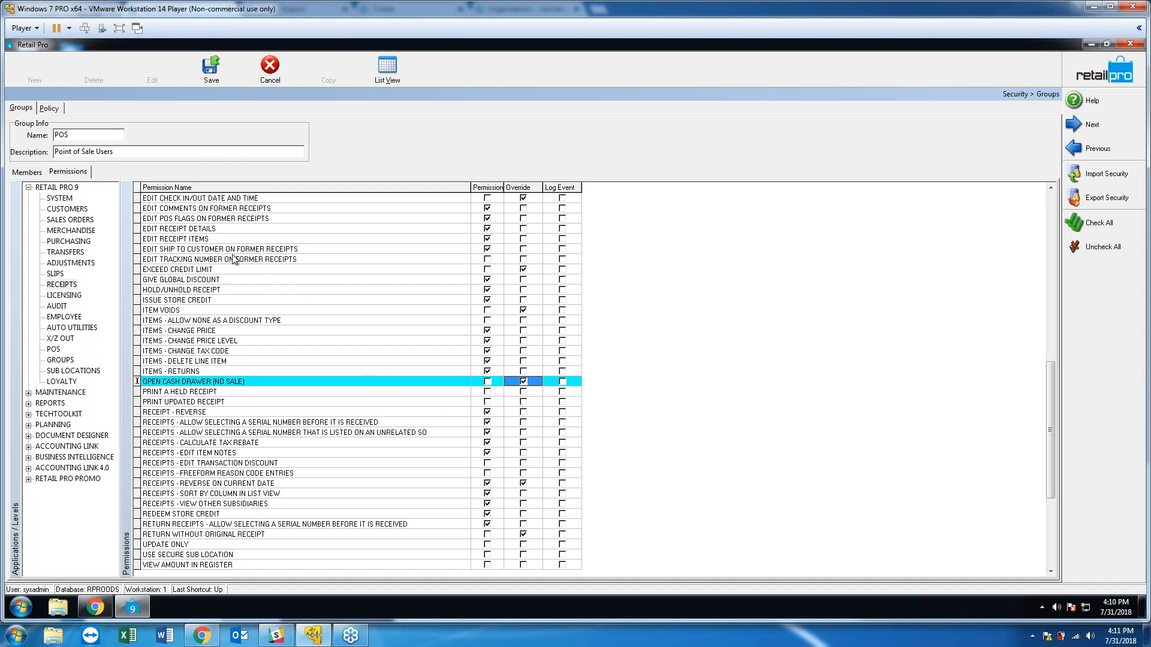
Save the POS group's permissions, compare its Members and Permissions, then open the Policy page.
{"action": "left_click", "coordinate": [211, 71]}
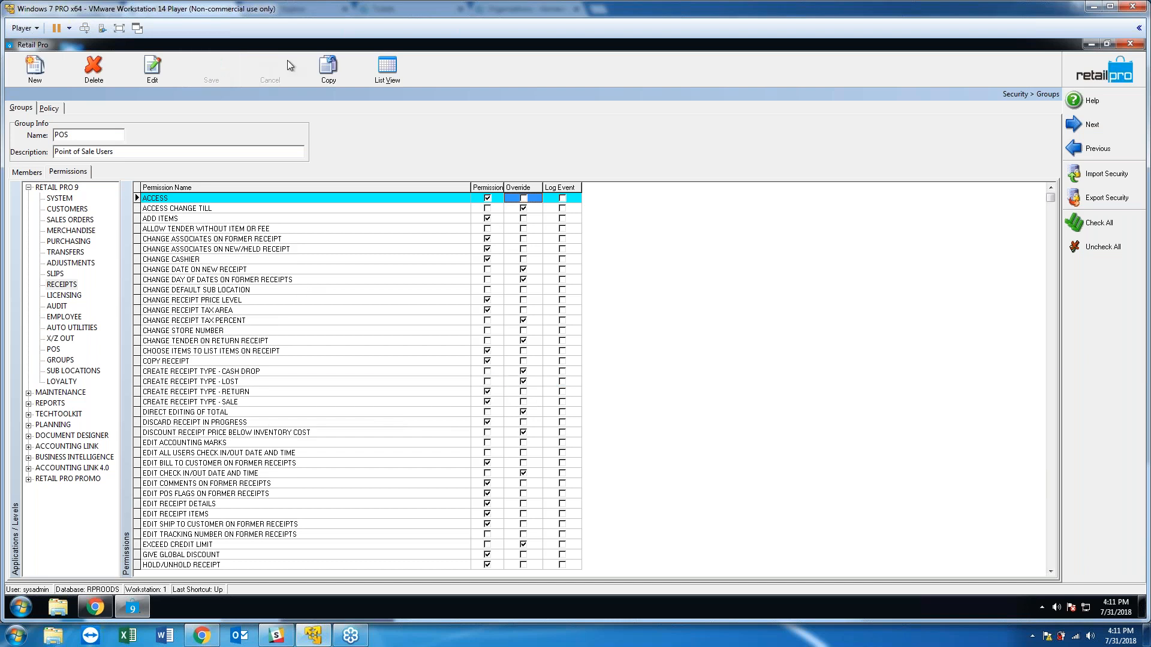
{"action": "left_click", "coordinate": [37, 174]}
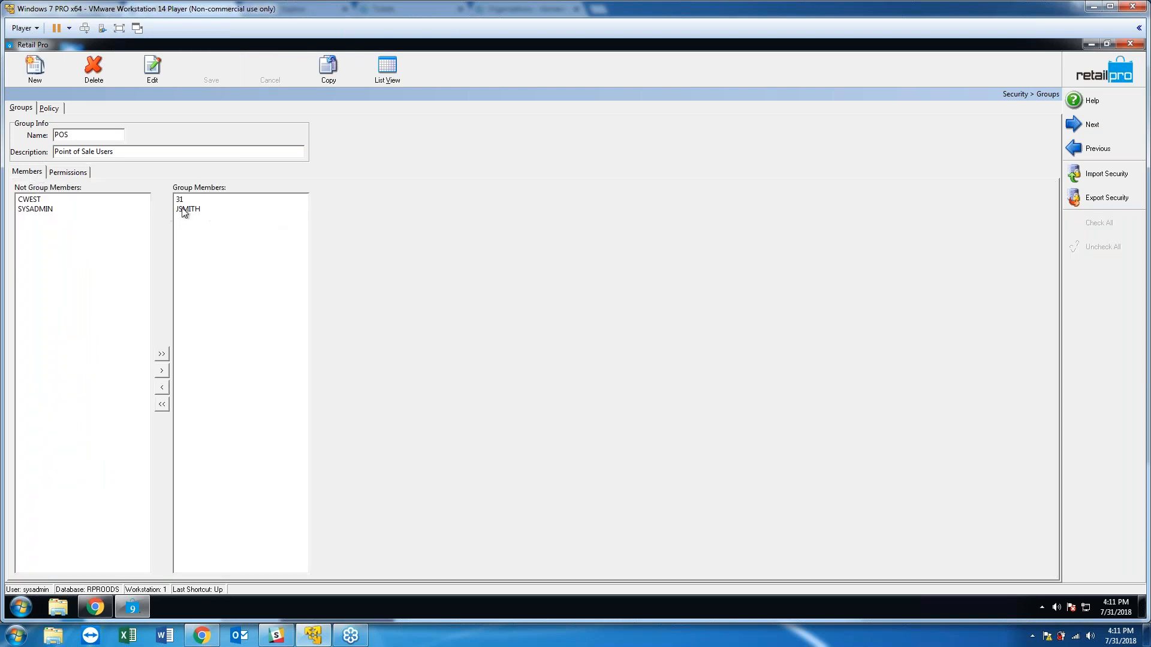
{"action": "left_click", "coordinate": [84, 172]}
{"action": "left_click", "coordinate": [37, 172]}
{"action": "left_click", "coordinate": [68, 172]}
{"action": "left_click", "coordinate": [30, 173]}
{"action": "left_click", "coordinate": [50, 109]}
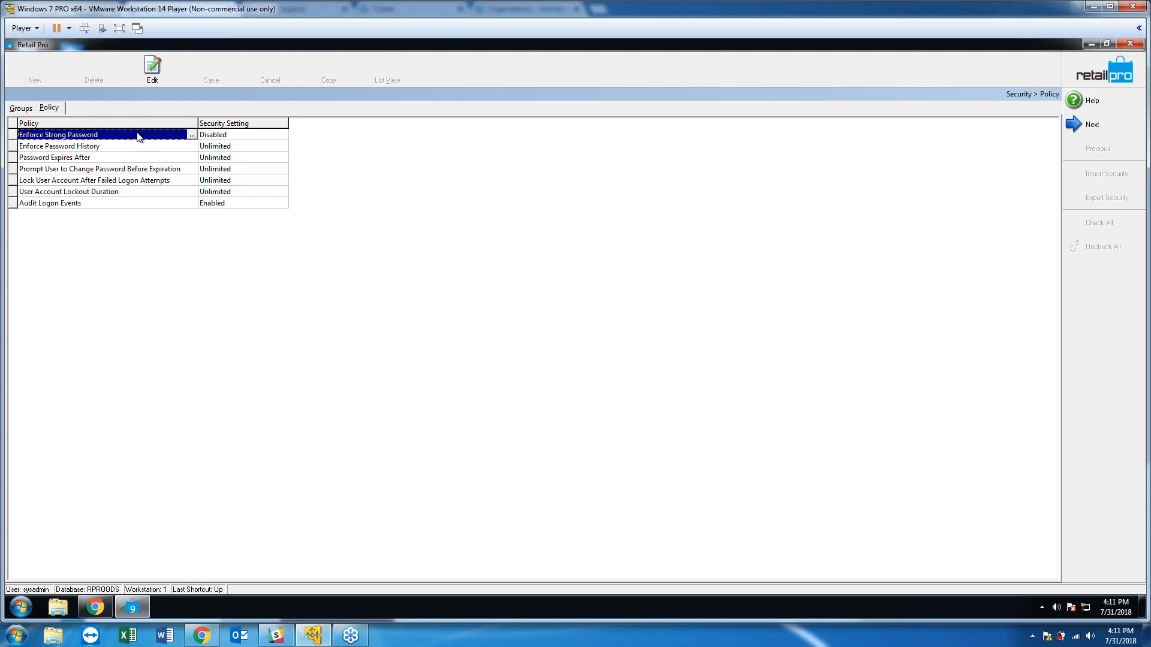
{"action": "left_click", "coordinate": [225, 137]}
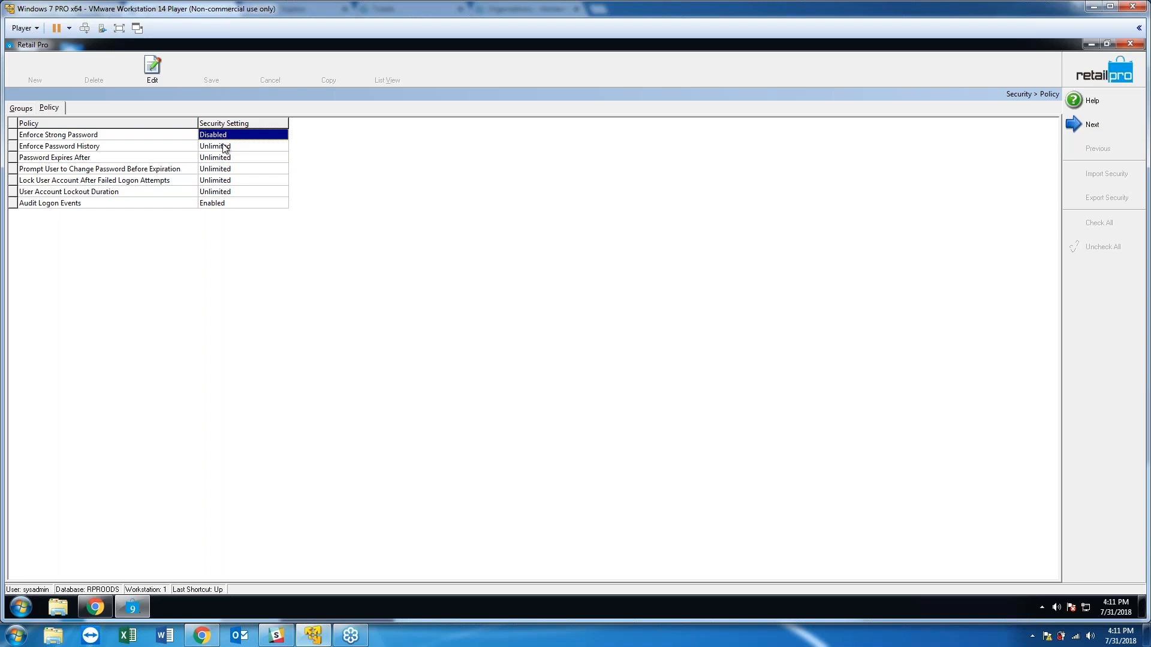
{"action": "double_click", "coordinate": [225, 157]}
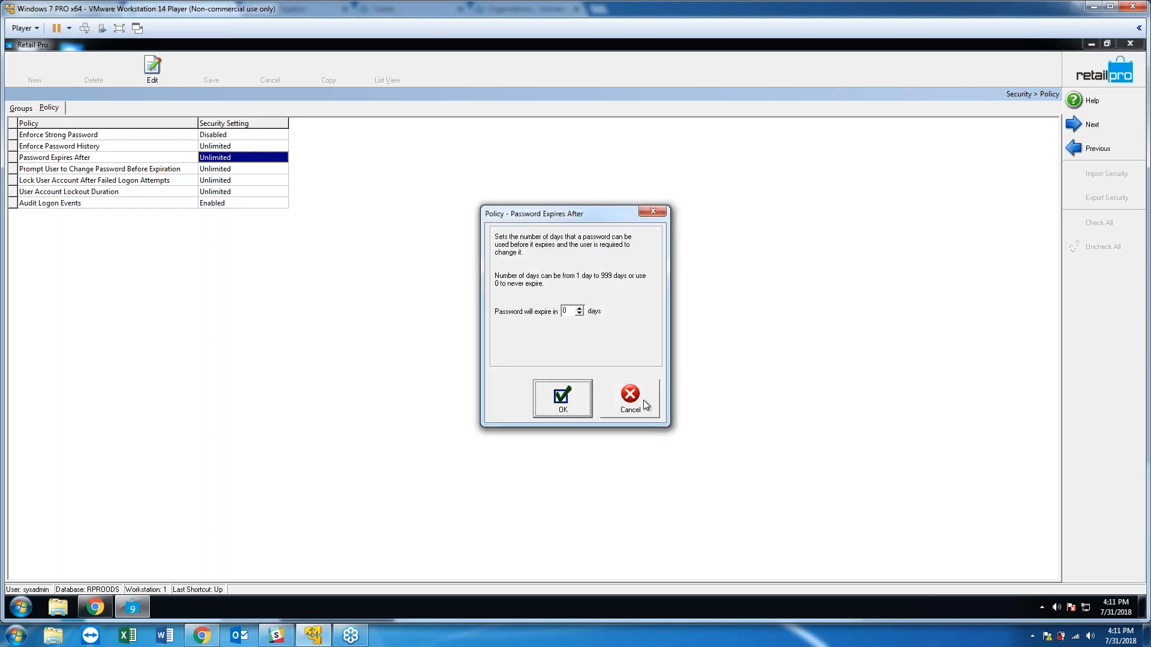
{"action": "left_click", "coordinate": [643, 401]}
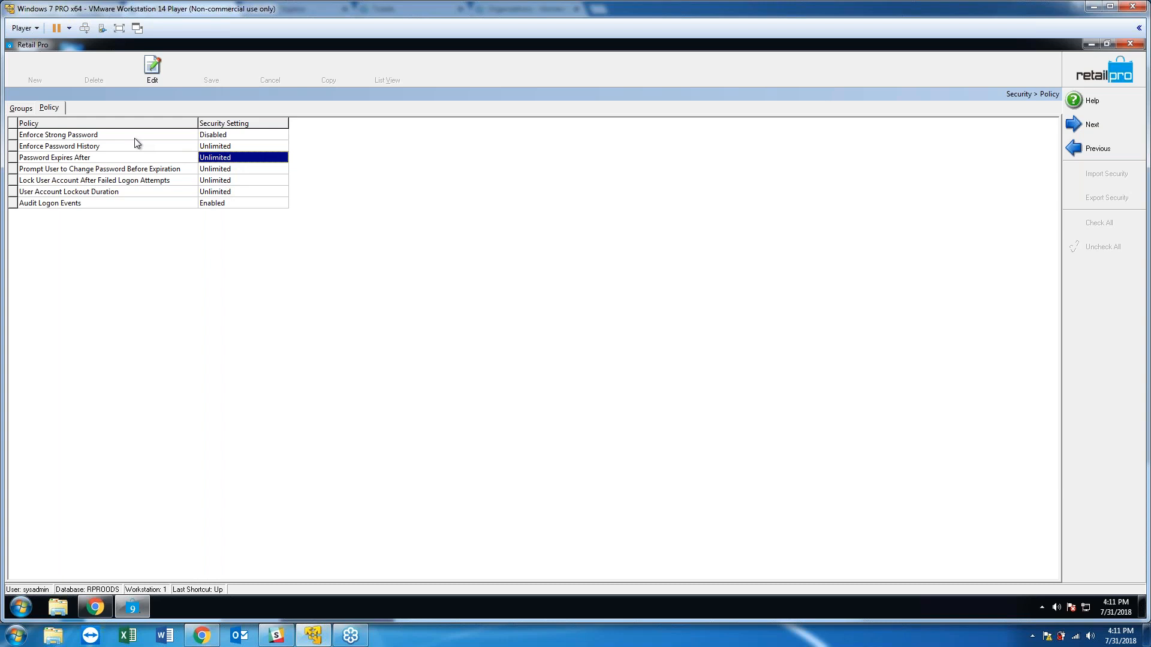
Return to Groups, close Security, and log the system administrator out.
{"action": "left_click", "coordinate": [21, 108]}
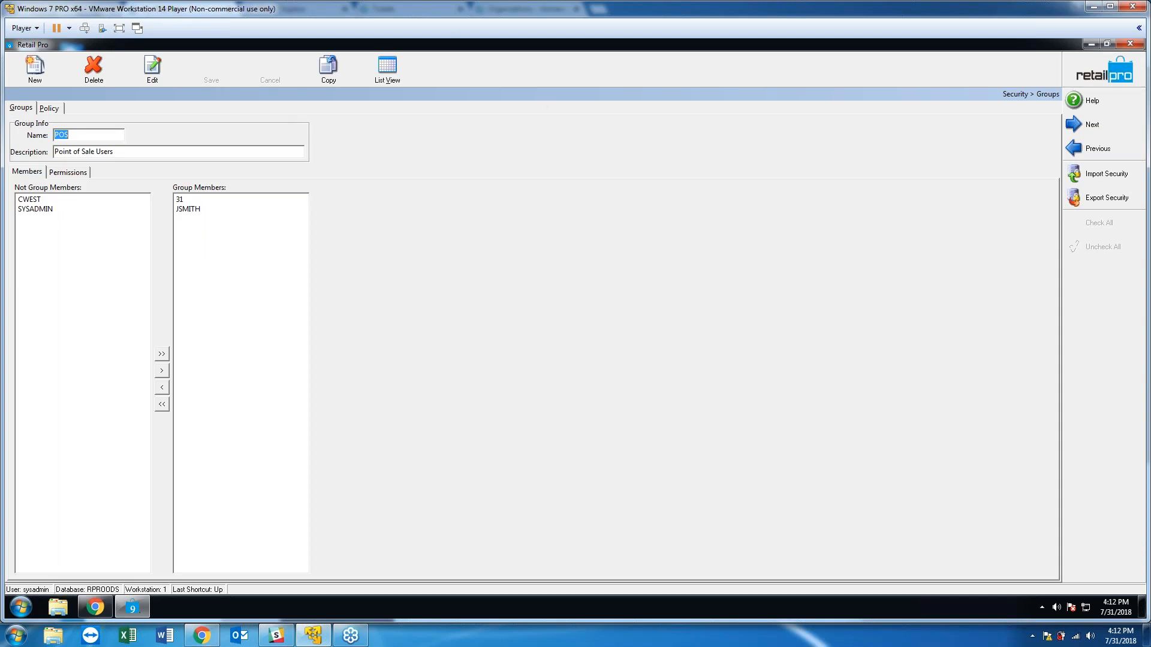
{"action": "left_click", "coordinate": [1099, 77]}
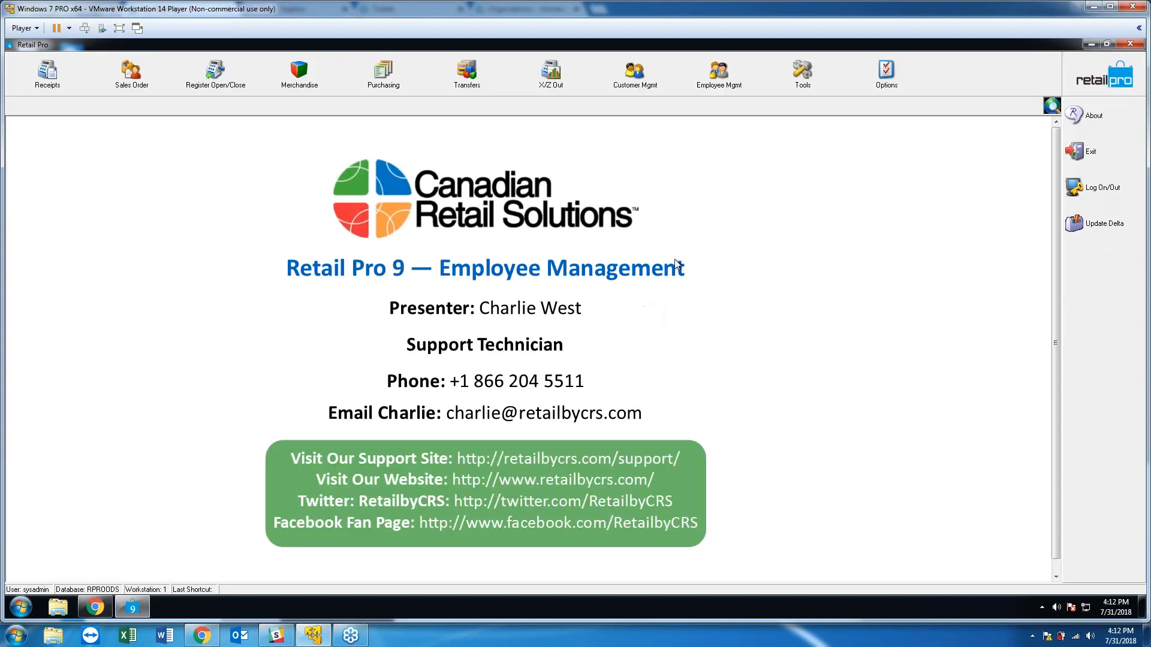
{"action": "left_click", "coordinate": [524, 403]}
{"action": "left_click", "coordinate": [579, 370]}
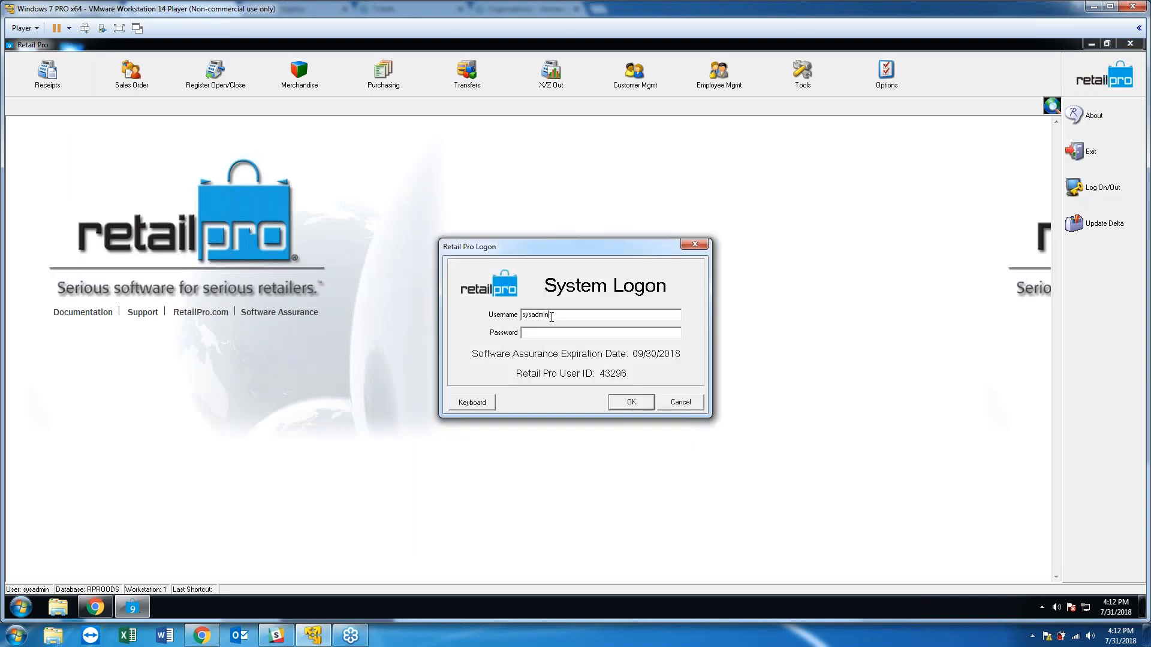
Log on as the numbered POS user with their login and password.
{"action": "type", "text": "31"}
{"action": "key", "text": "Tab"}
{"action": "type", "text": "31"}
{"action": "key", "text": "Return"}
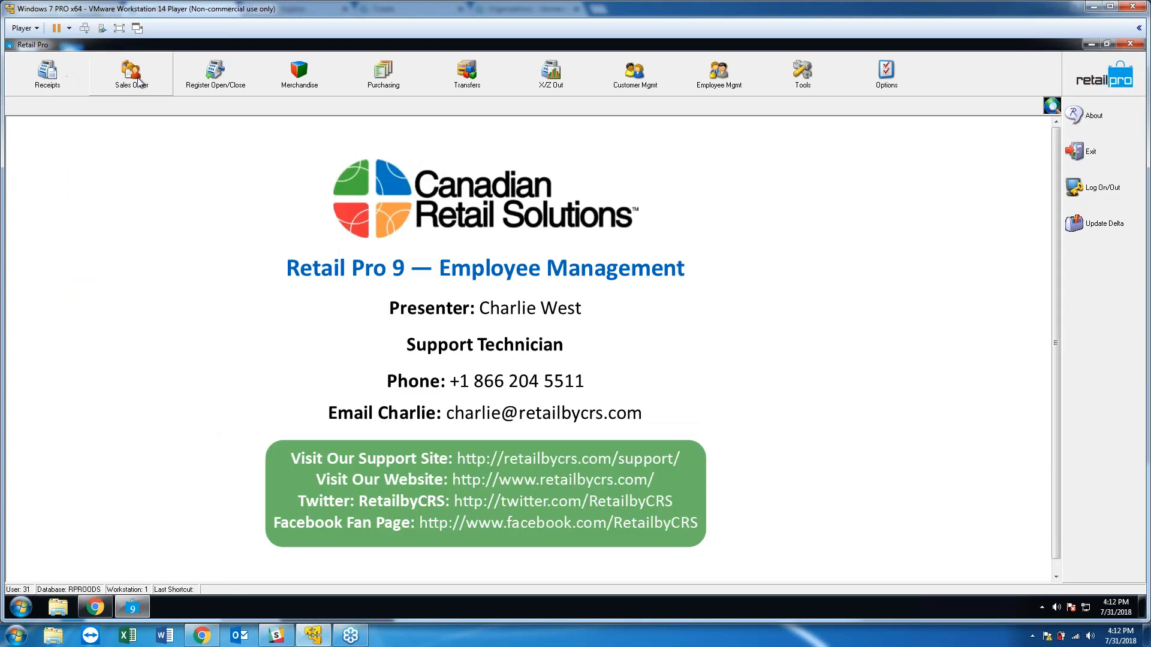
Open the Inventory list from the Merchandise menu.
{"action": "left_click", "coordinate": [384, 73]}
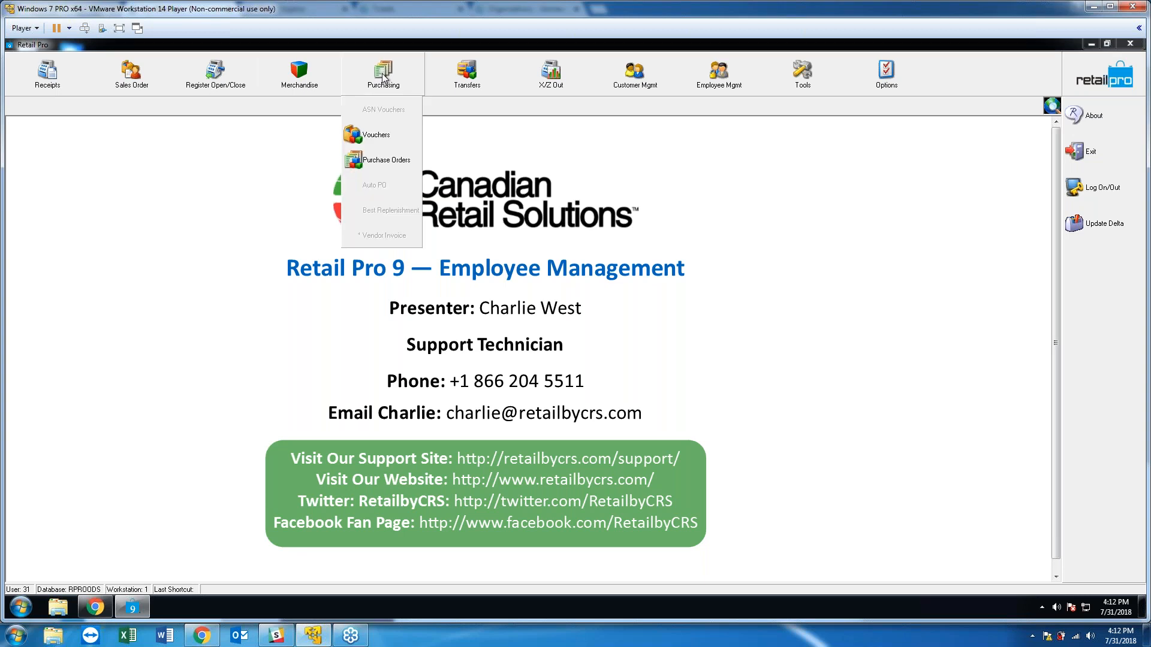
{"action": "left_click", "coordinate": [300, 72]}
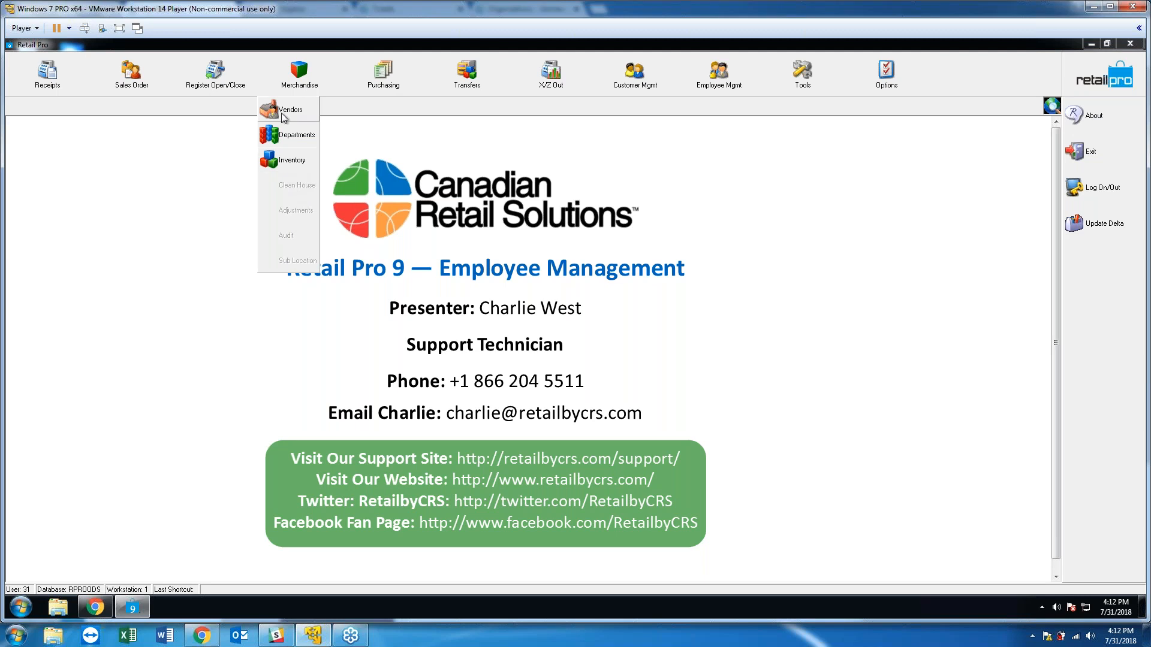
{"action": "left_click", "coordinate": [284, 163]}
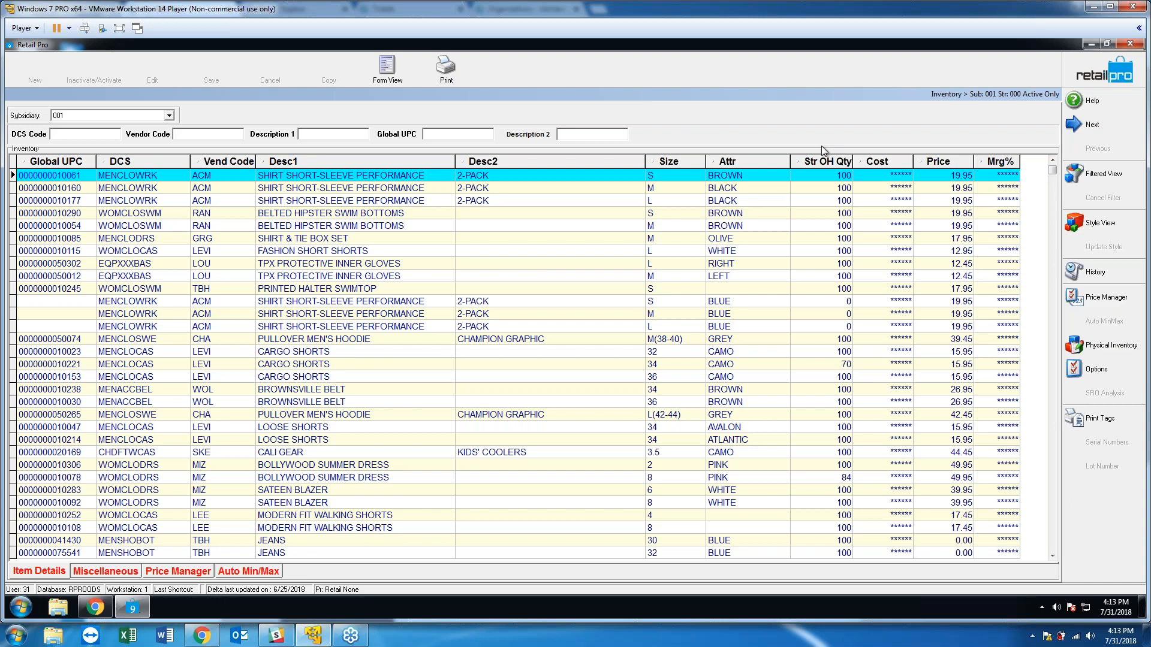
{"action": "left_click", "coordinate": [897, 176]}
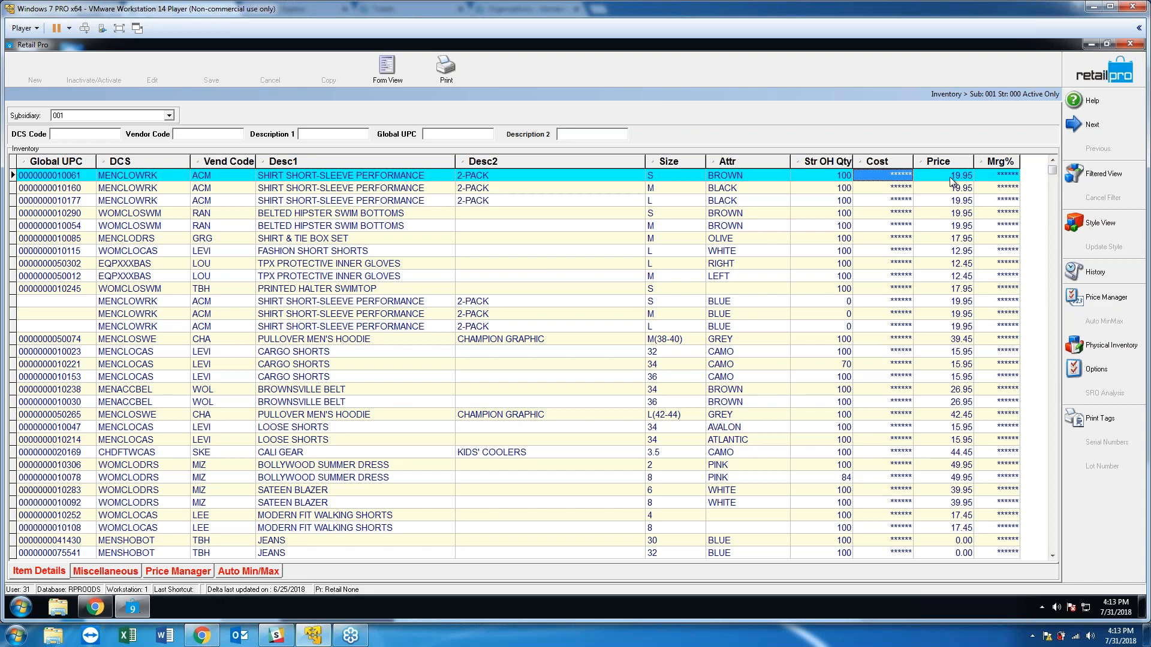
{"action": "left_click", "coordinate": [1001, 176]}
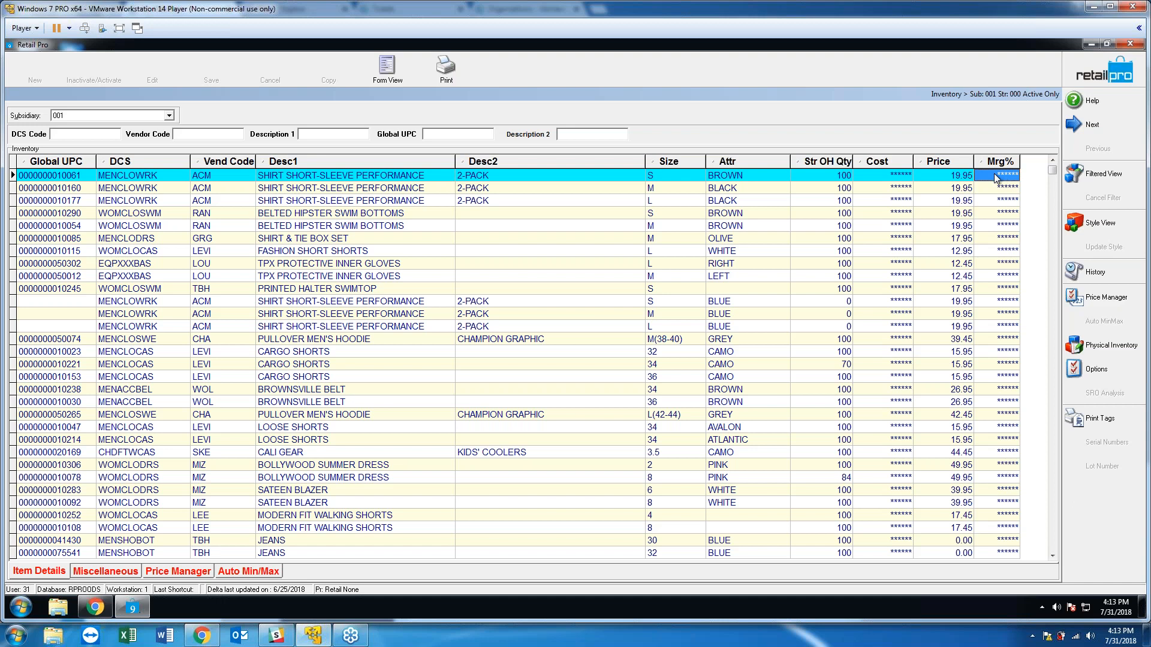
{"action": "left_click", "coordinate": [898, 177]}
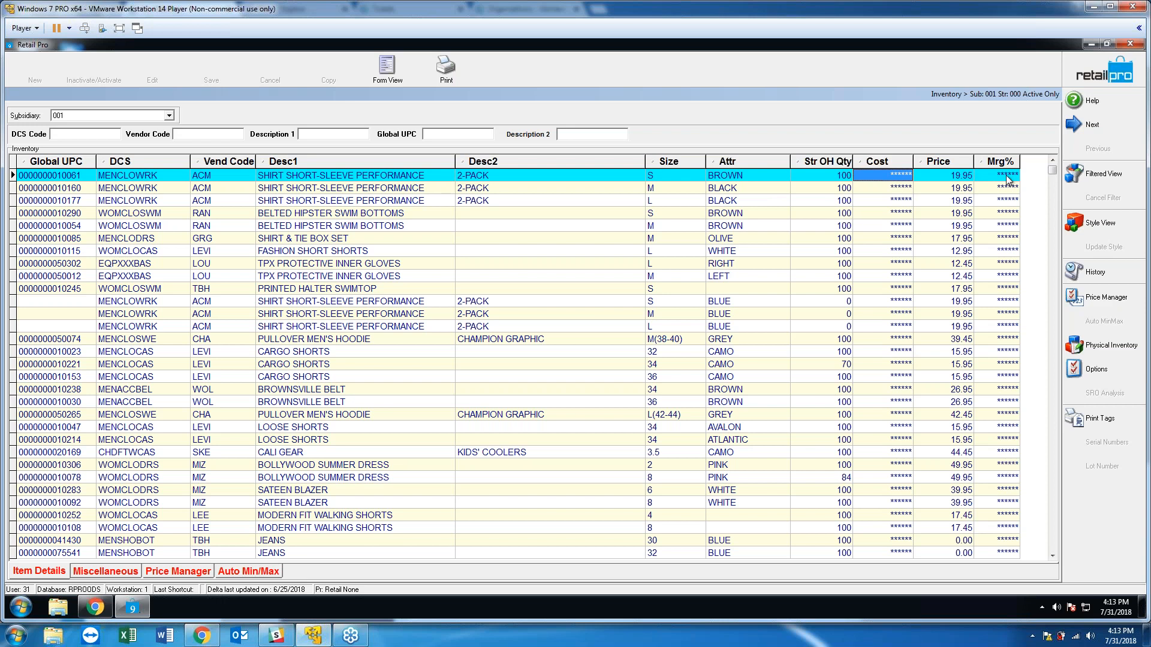
Close Inventory, open Purchasing > Vouchers, and check the voucher's masked Total.
{"action": "left_click", "coordinate": [1084, 76]}
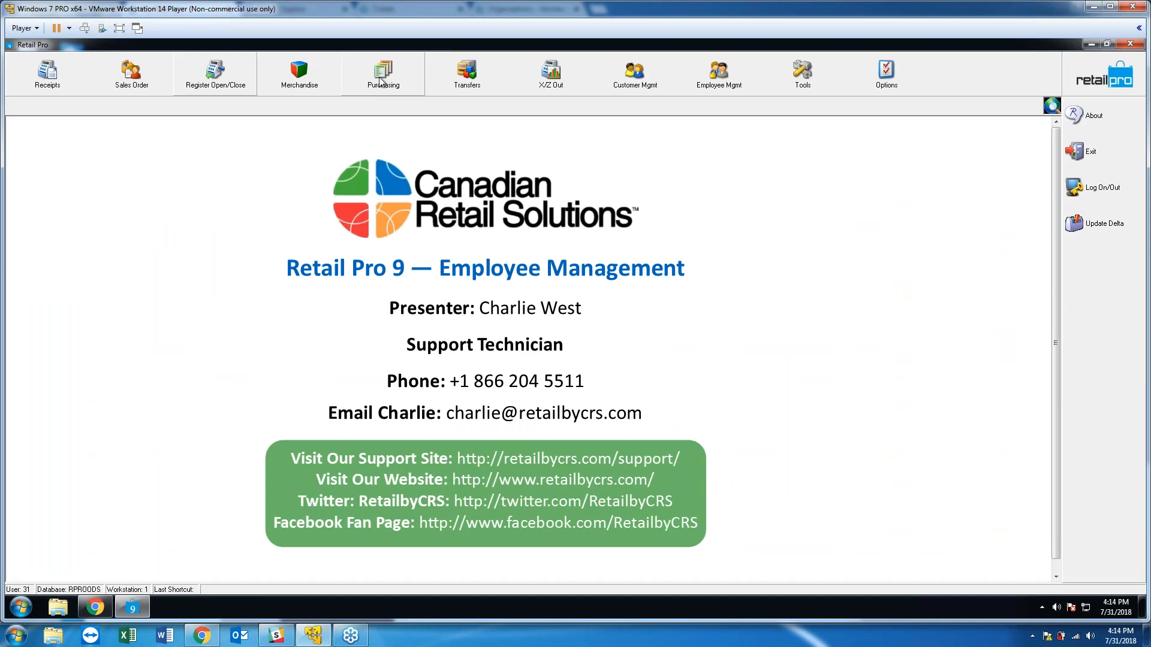
{"action": "left_click", "coordinate": [379, 87]}
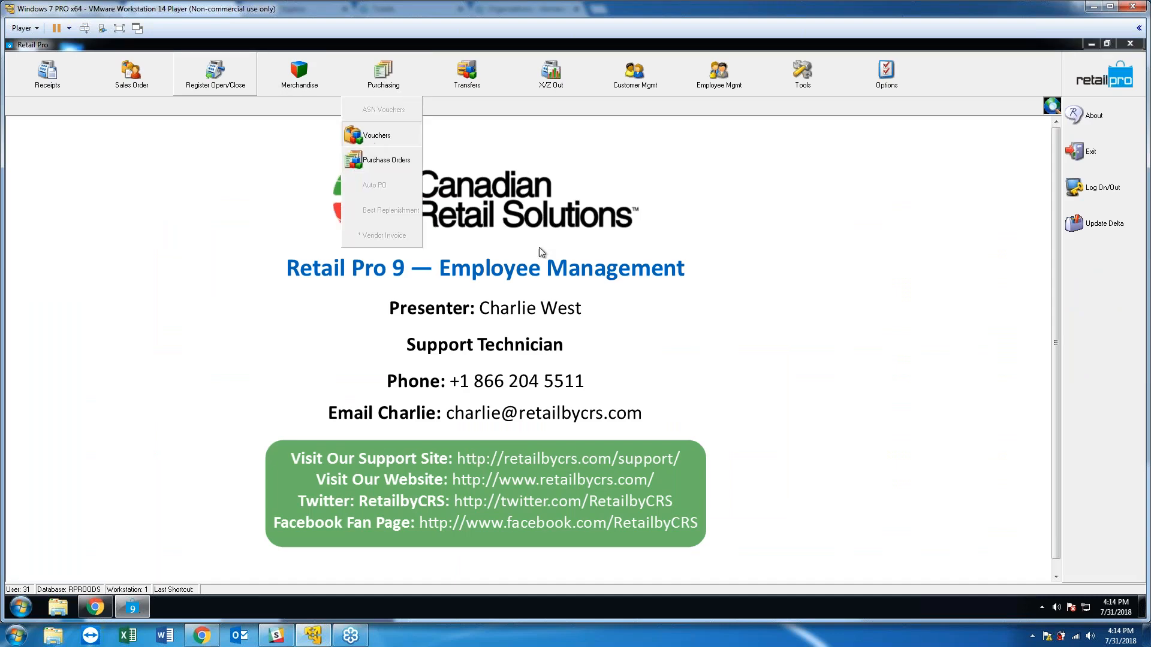
{"action": "left_click", "coordinate": [367, 157]}
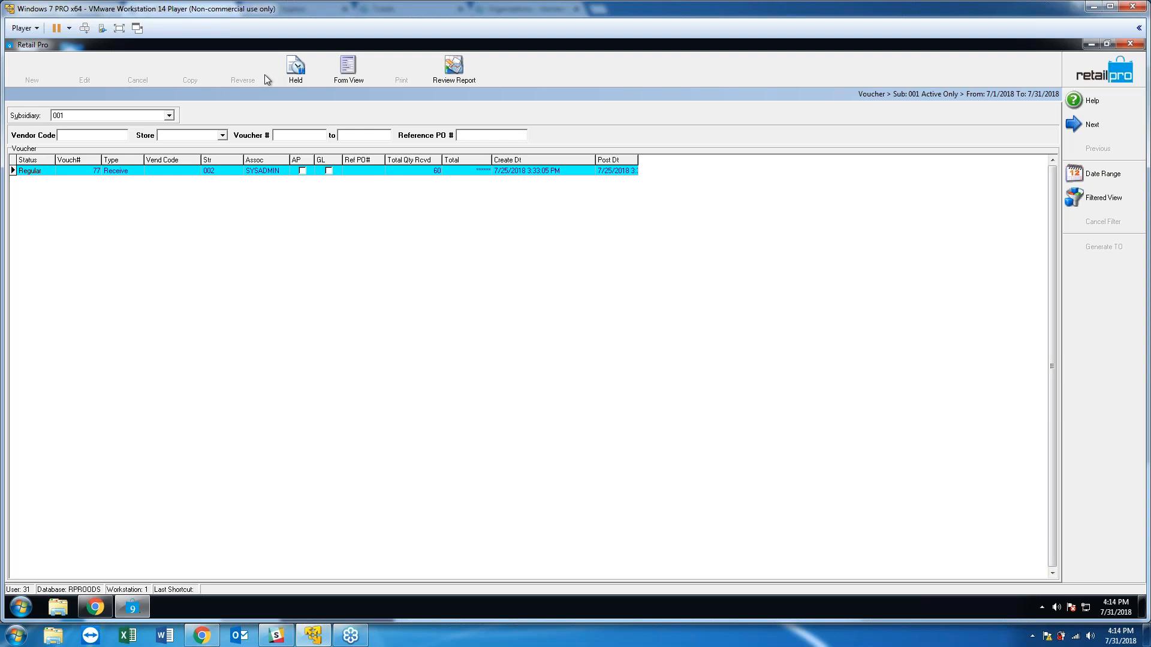
{"action": "left_click", "coordinate": [477, 171]}
Close Vouchers and log back on as sysadmin with the administrator password.
{"action": "left_click", "coordinate": [1088, 85]}
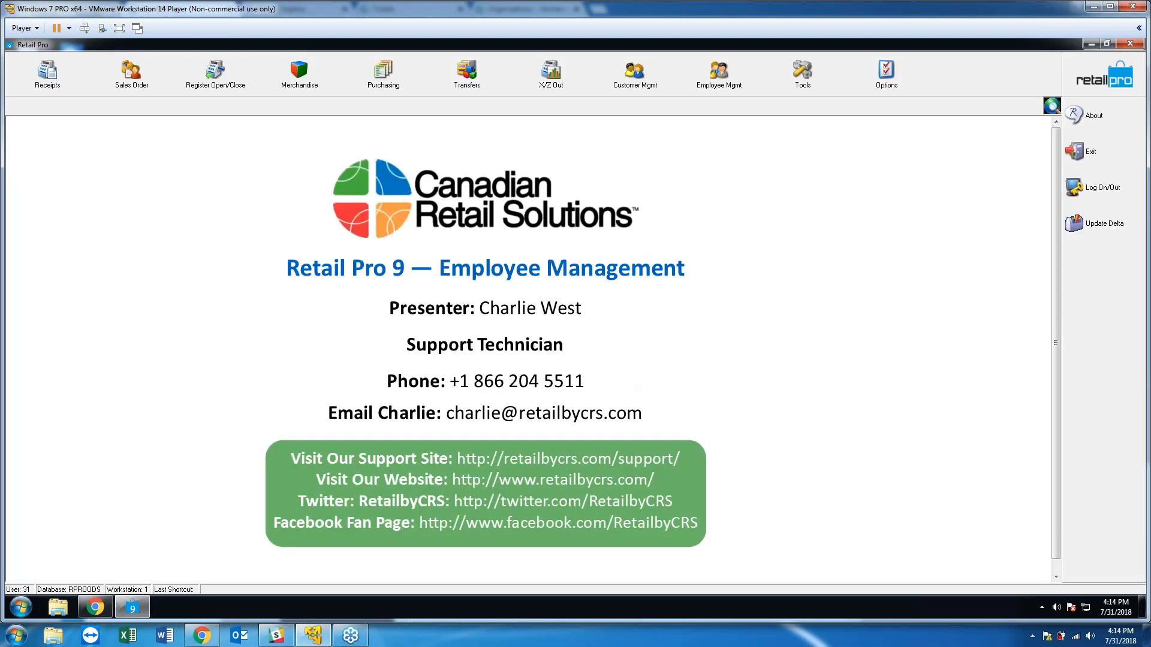
{"action": "left_click", "coordinate": [886, 87]}
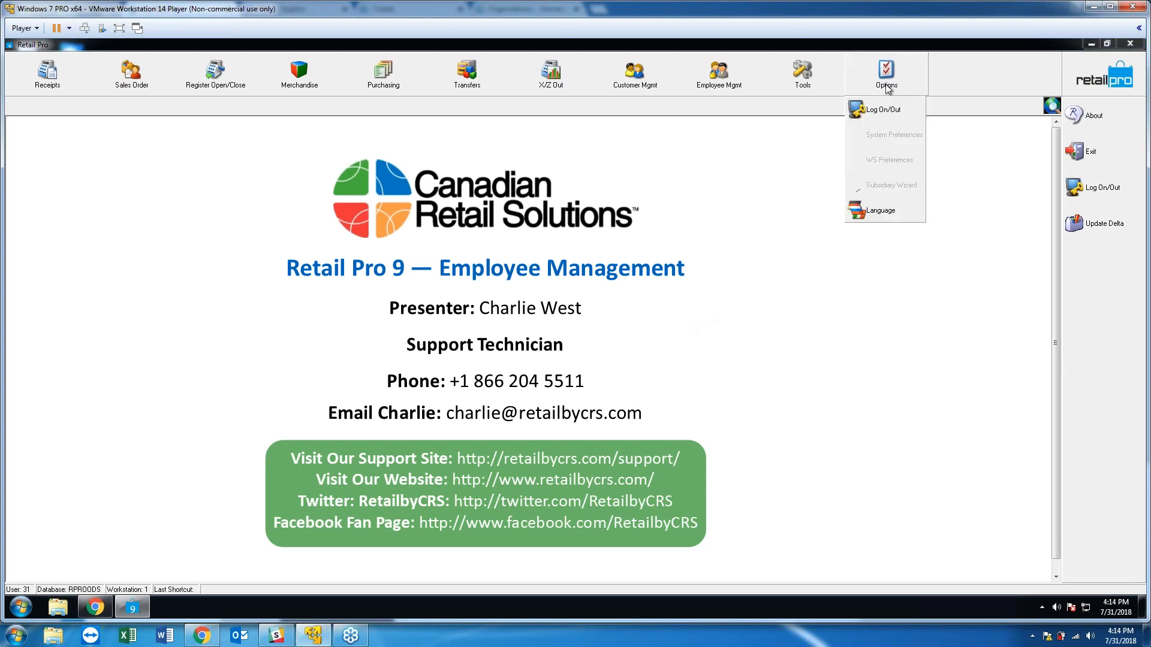
{"action": "left_click", "coordinate": [882, 109]}
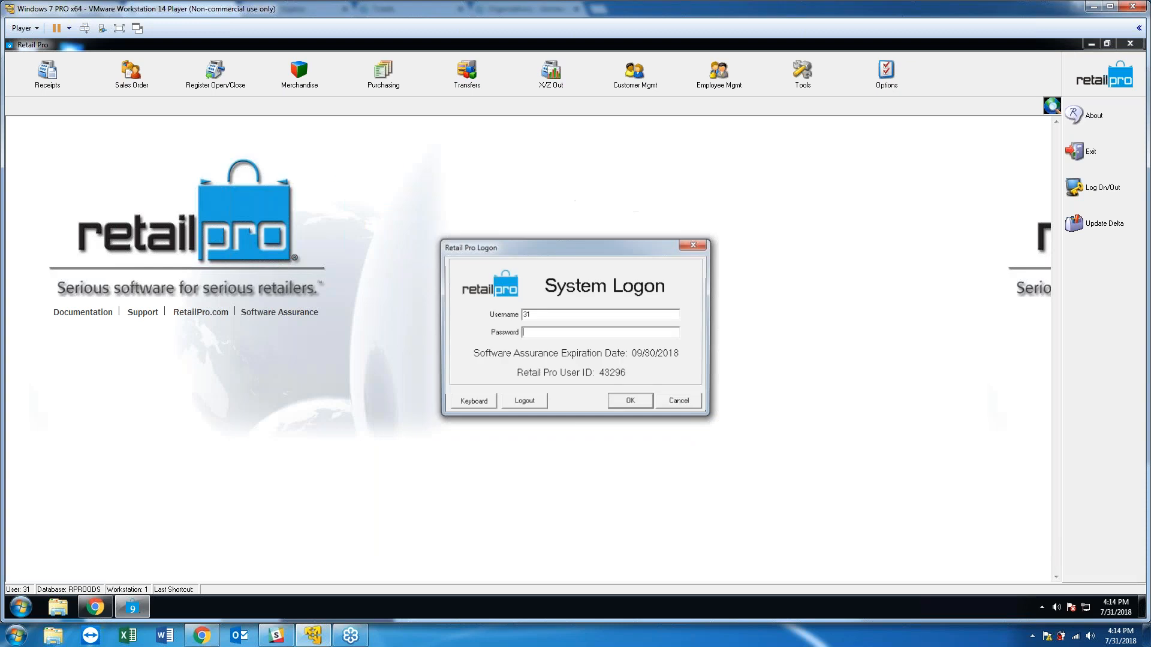
{"action": "left_click_drag", "start_coordinate": [534, 315], "coordinate": [427, 296]}
{"action": "type", "text": "sysadmin"}
{"action": "key", "text": "Tab"}
{"action": "type", "text": "********"}
{"action": "key", "text": "Return"}
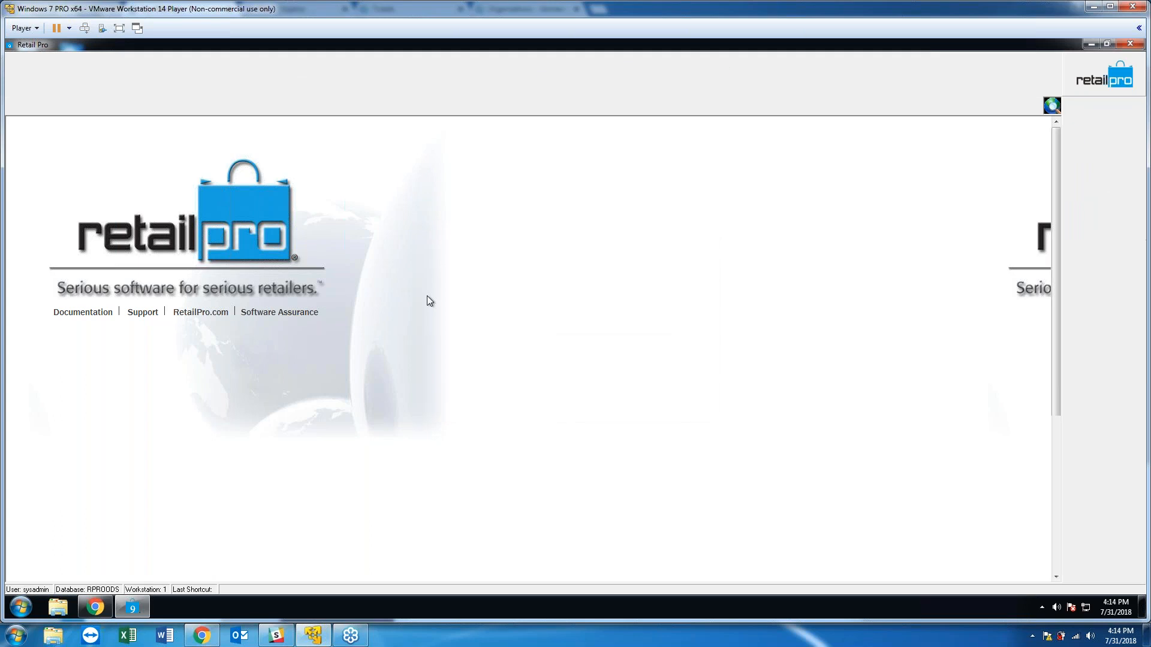
Open System Preferences at Local Preferences > Employees > Security.
{"action": "left_click", "coordinate": [887, 70]}
{"action": "left_click", "coordinate": [873, 140]}
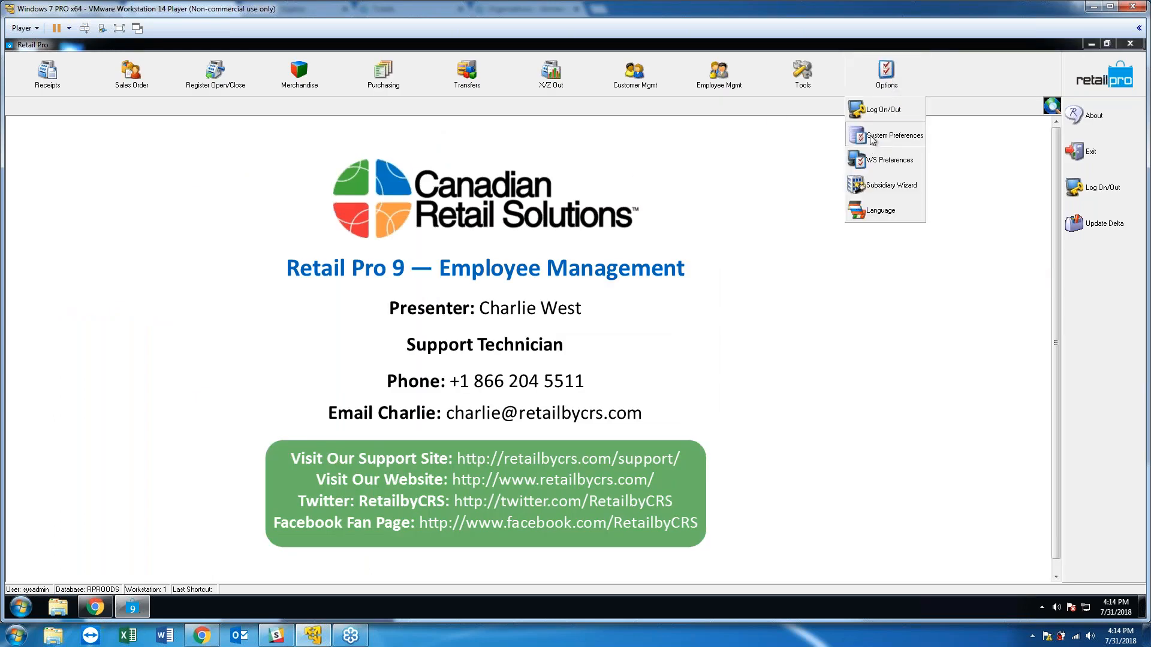
{"action": "left_click", "coordinate": [43, 205]}
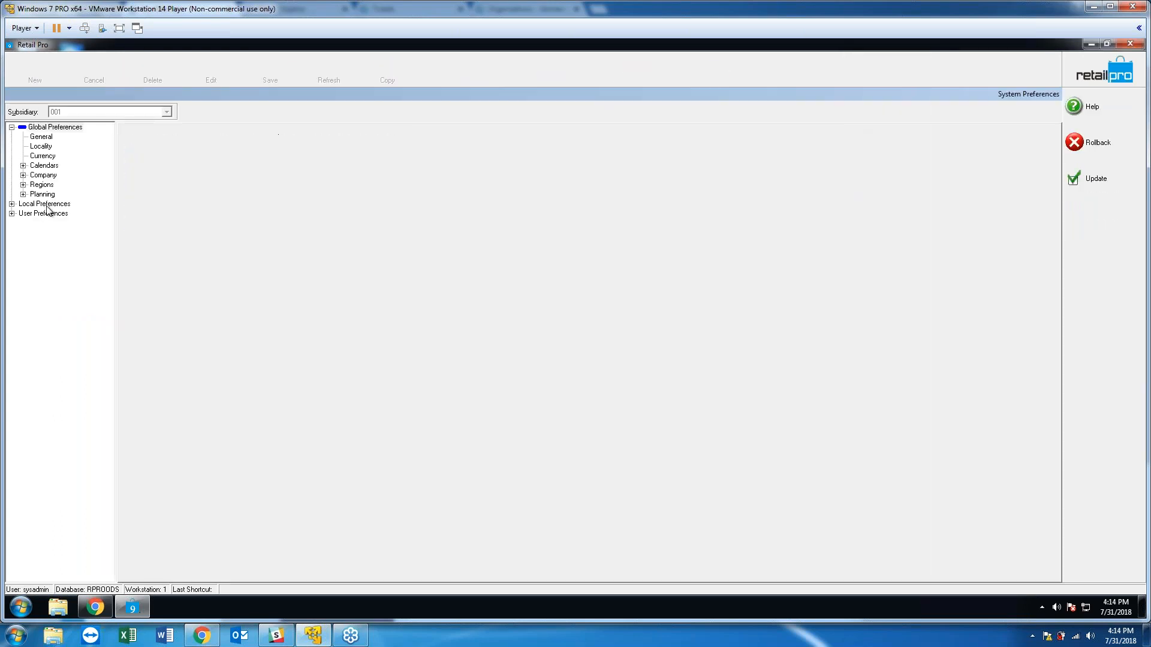
{"action": "double_click", "coordinate": [54, 205]}
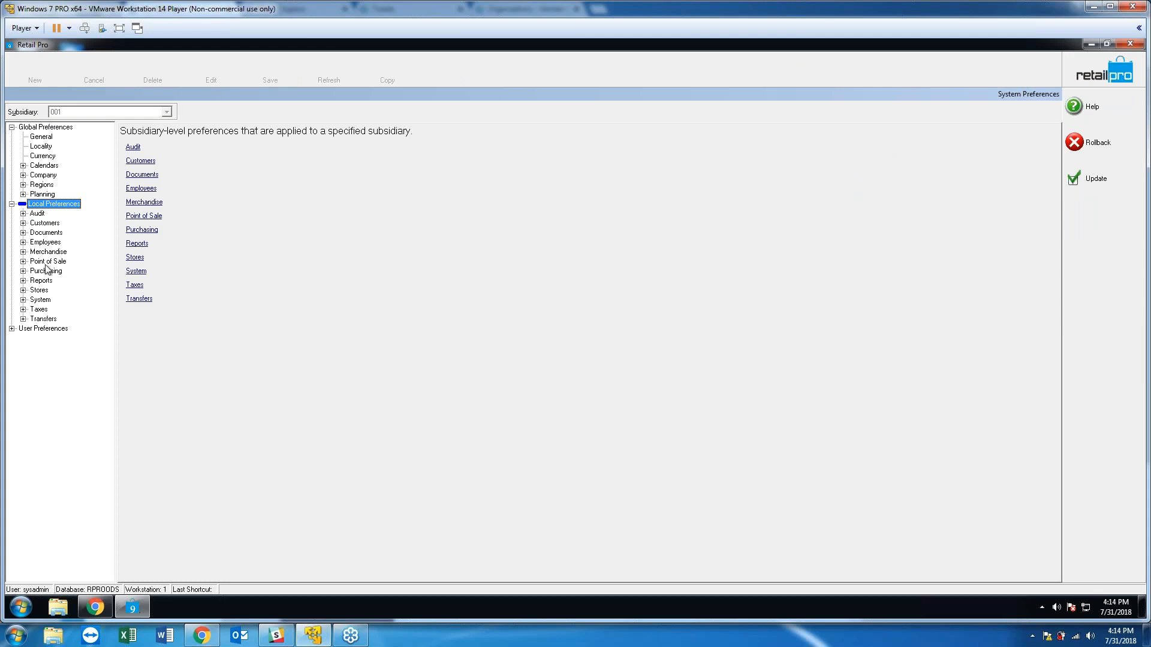
{"action": "double_click", "coordinate": [46, 243]}
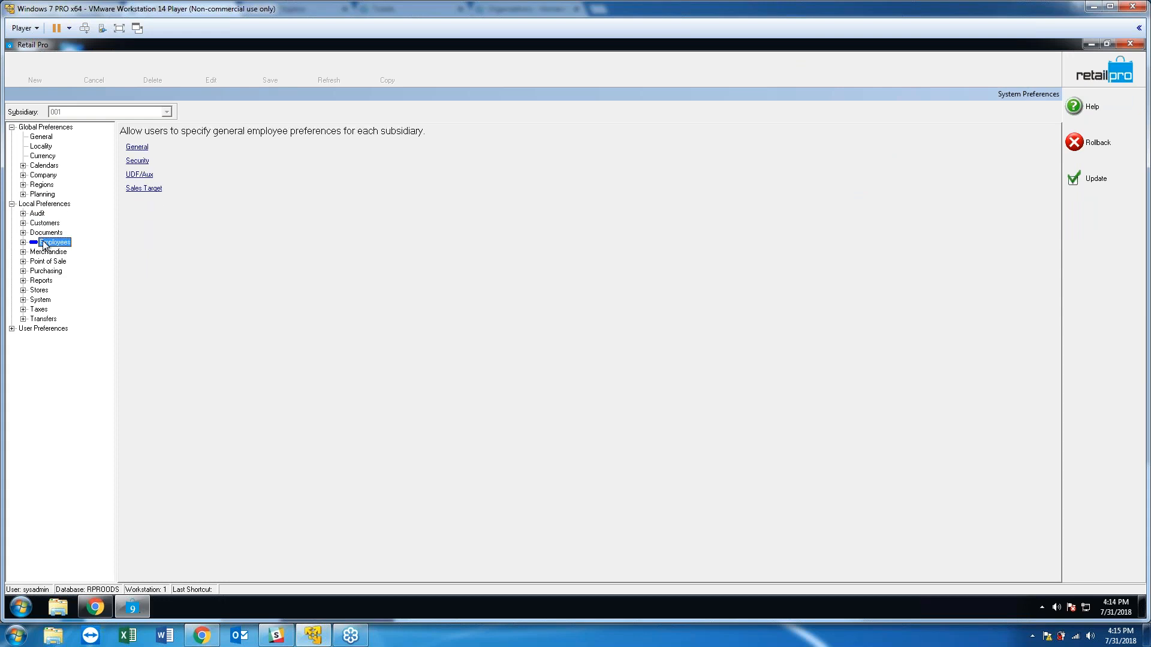
{"action": "left_click", "coordinate": [55, 262]}
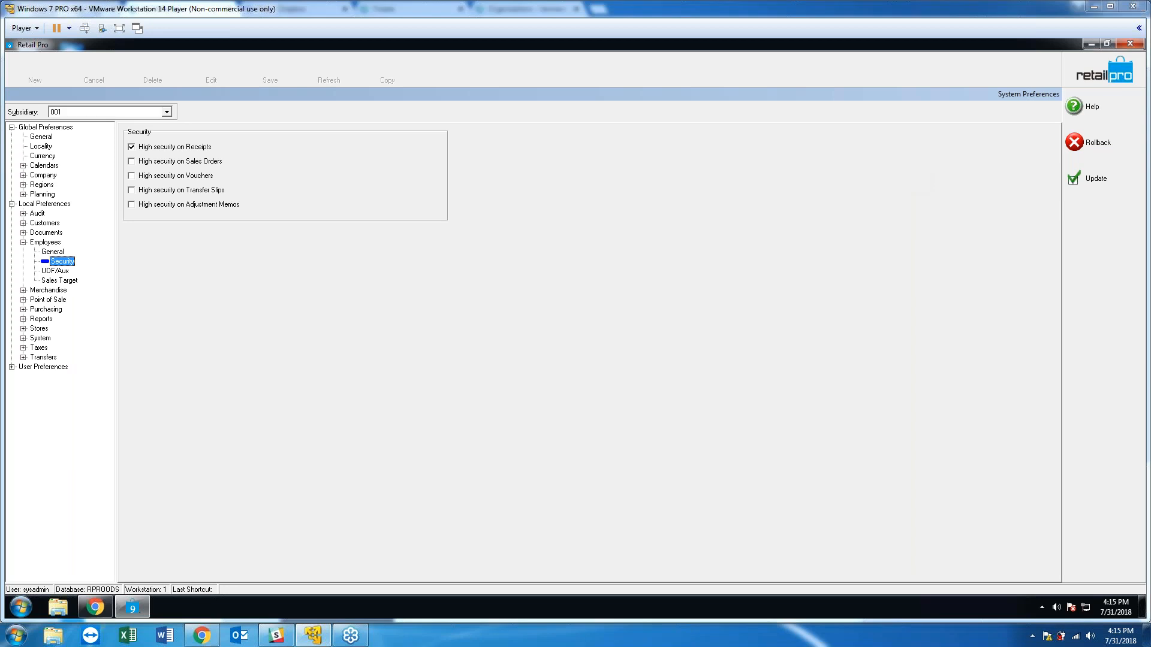
Turn on high security for Sales Orders, Vouchers, Transfer Slips and Adjustment Memos.
{"action": "left_click", "coordinate": [132, 161]}
{"action": "left_click", "coordinate": [132, 176]}
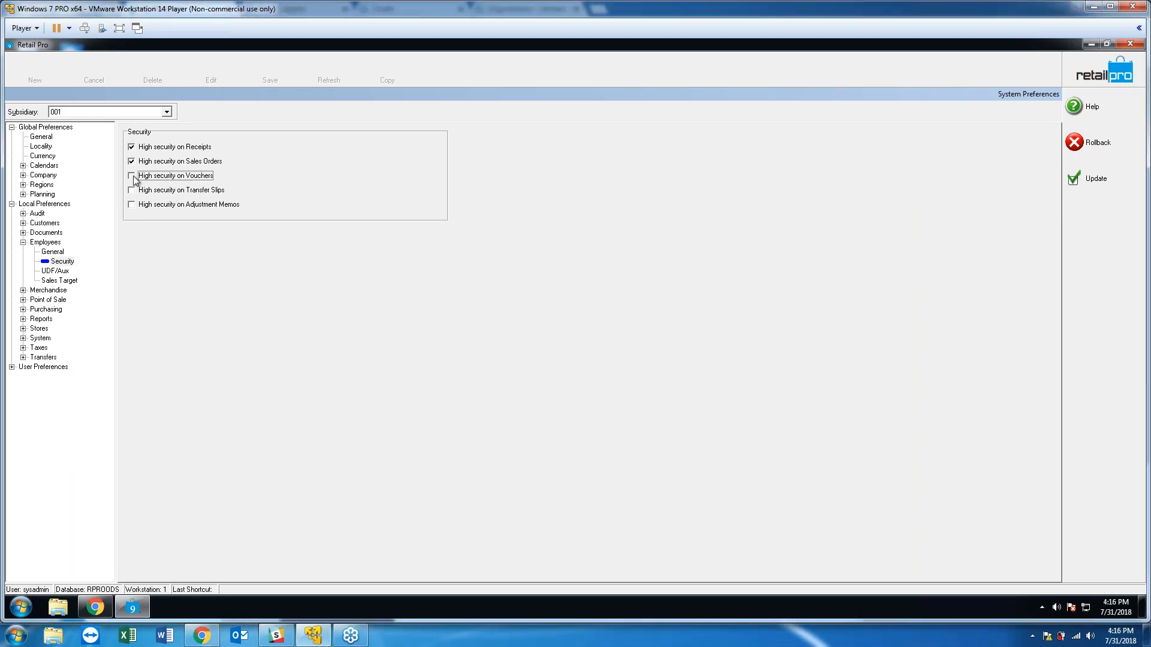
{"action": "left_click", "coordinate": [131, 191]}
{"action": "left_click", "coordinate": [132, 204]}
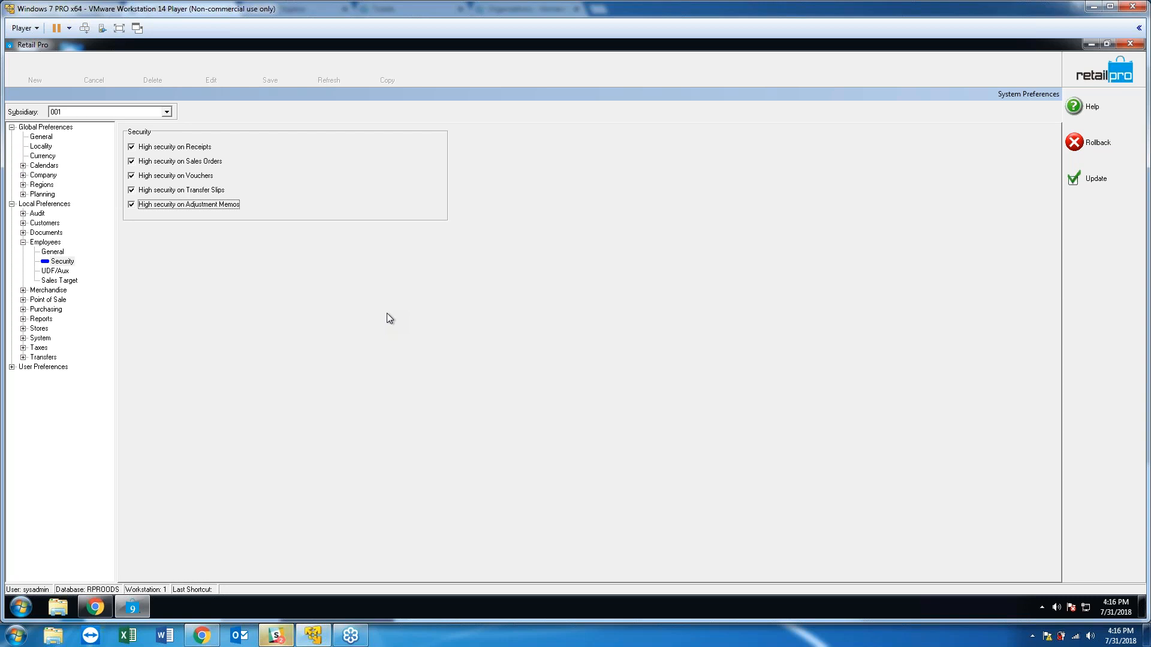
In Employees > General, toggle 'Force User to select Associate on new receipt' off and back on.
{"action": "left_click", "coordinate": [55, 253]}
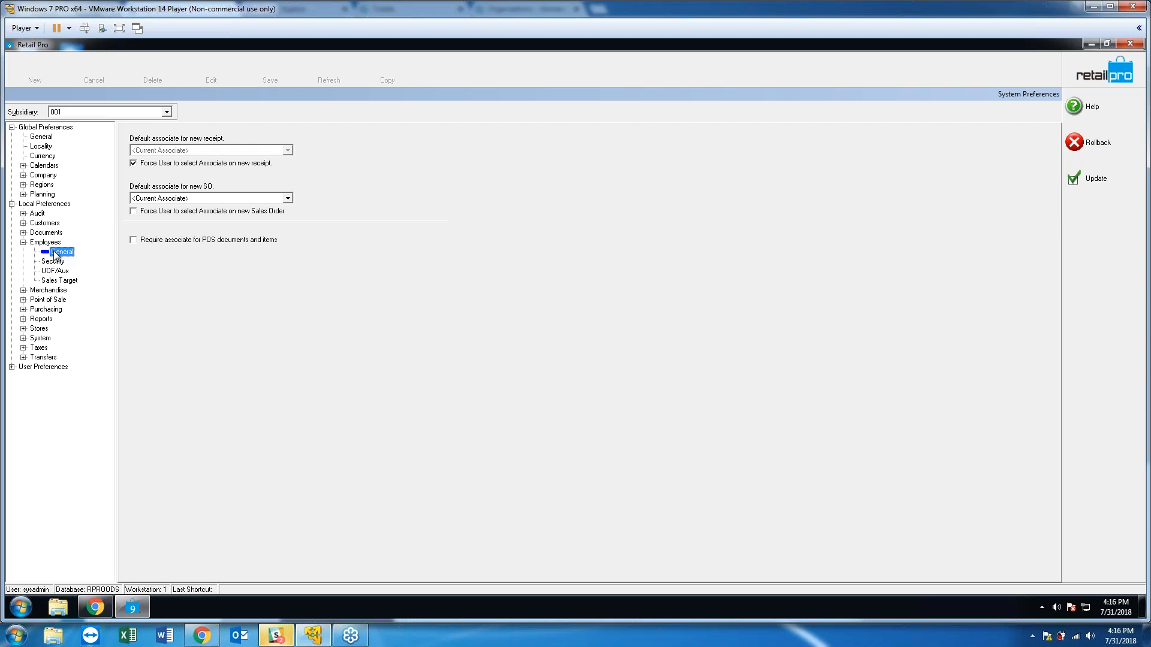
{"action": "left_click", "coordinate": [160, 165]}
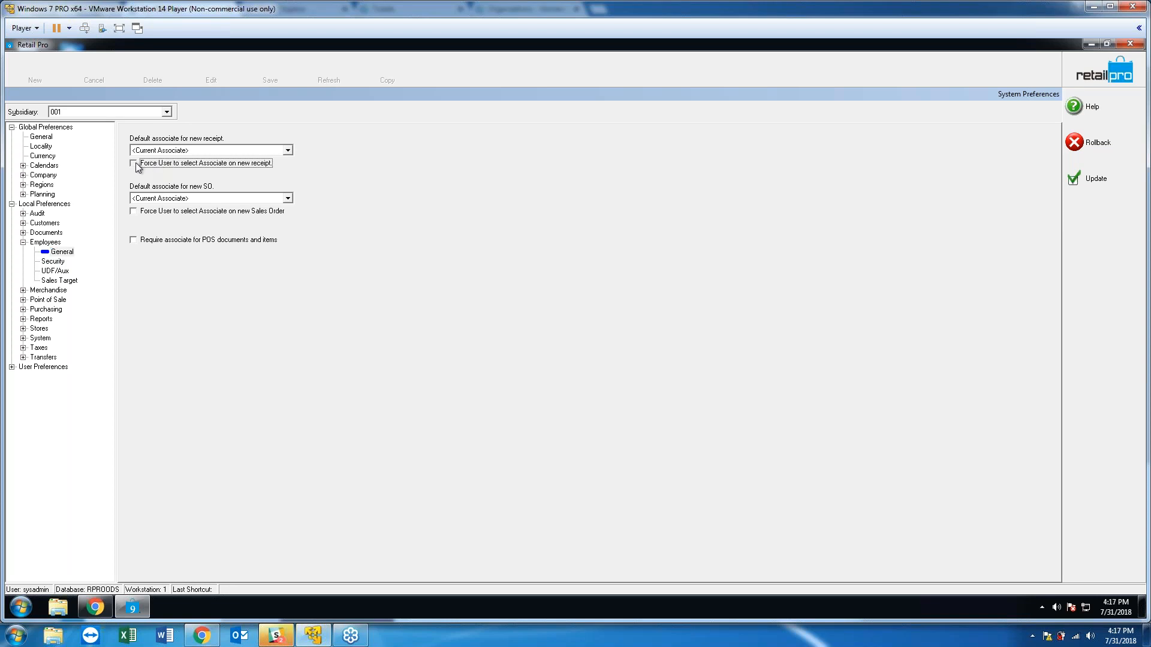
{"action": "left_click", "coordinate": [139, 167]}
Save the preferences, open Receipts, and pick an associate for the Associate 1 slot.
{"action": "left_click", "coordinate": [1095, 177]}
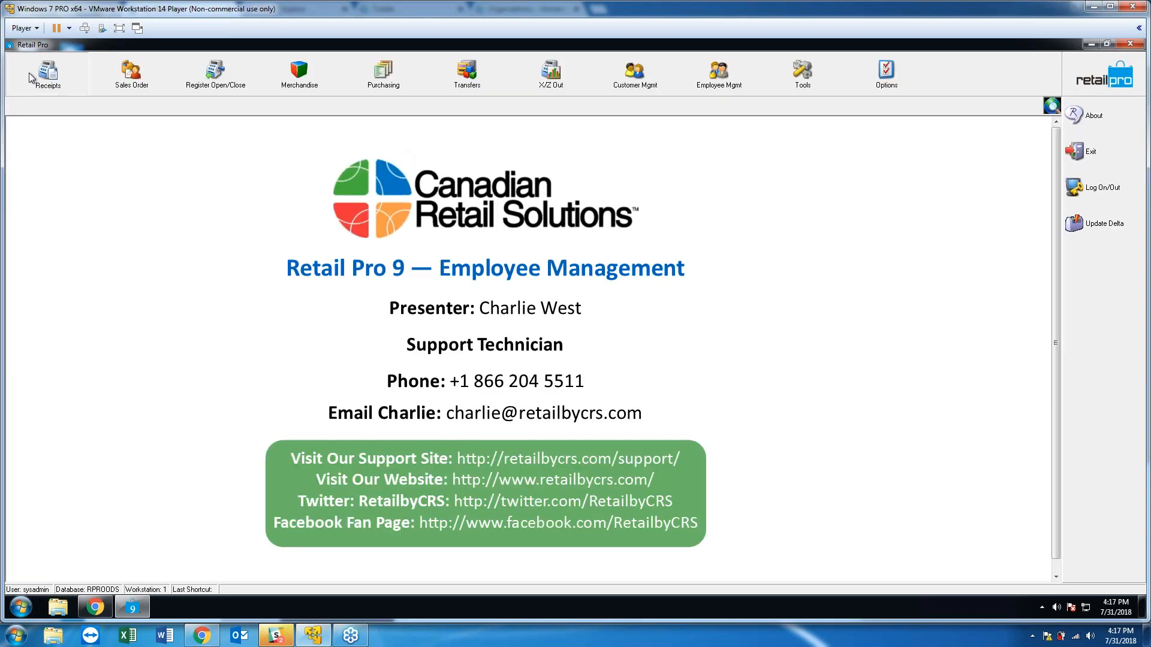
{"action": "left_click", "coordinate": [29, 74]}
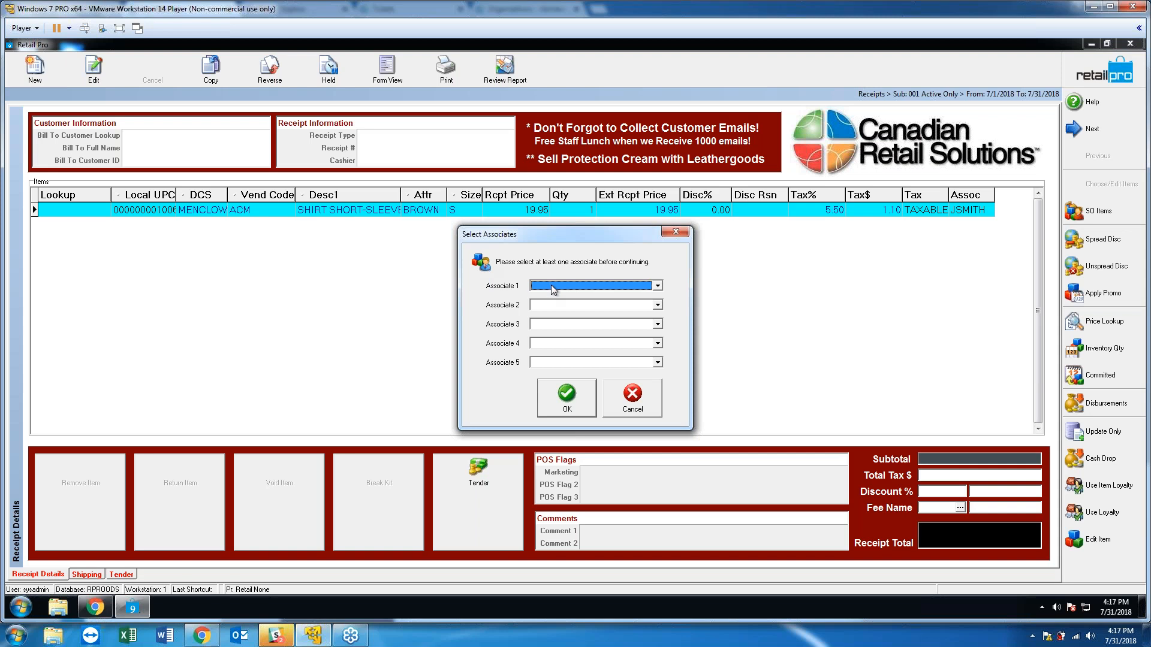
{"action": "left_click", "coordinate": [570, 285]}
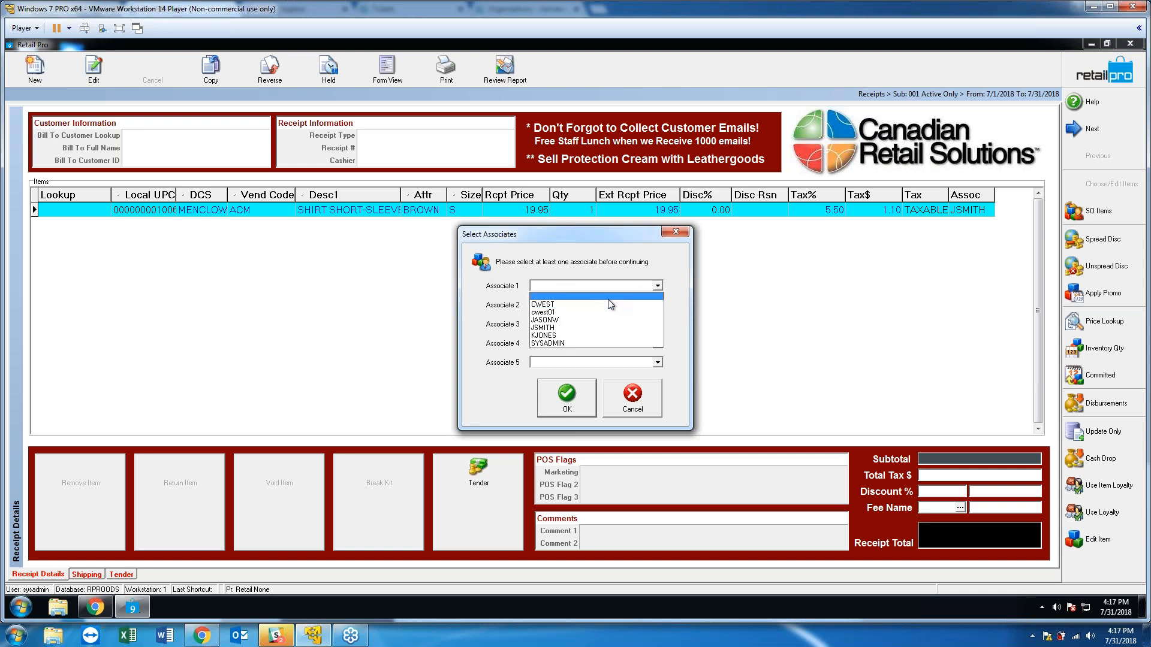
{"action": "left_click", "coordinate": [566, 319]}
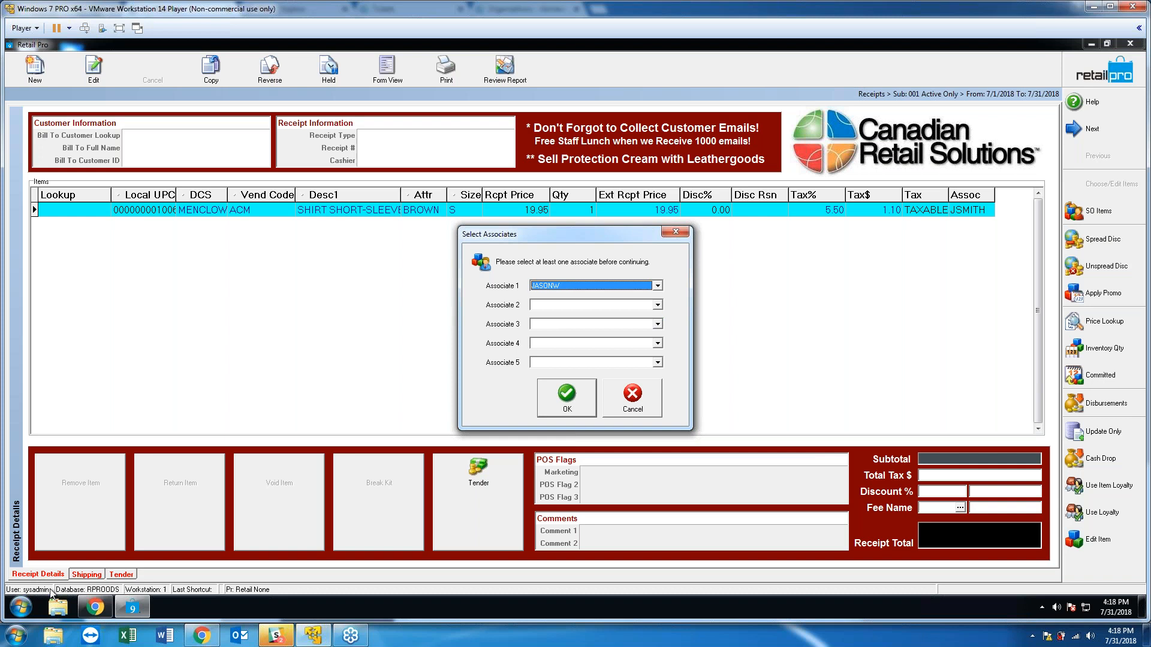
{"action": "left_click", "coordinate": [563, 400]}
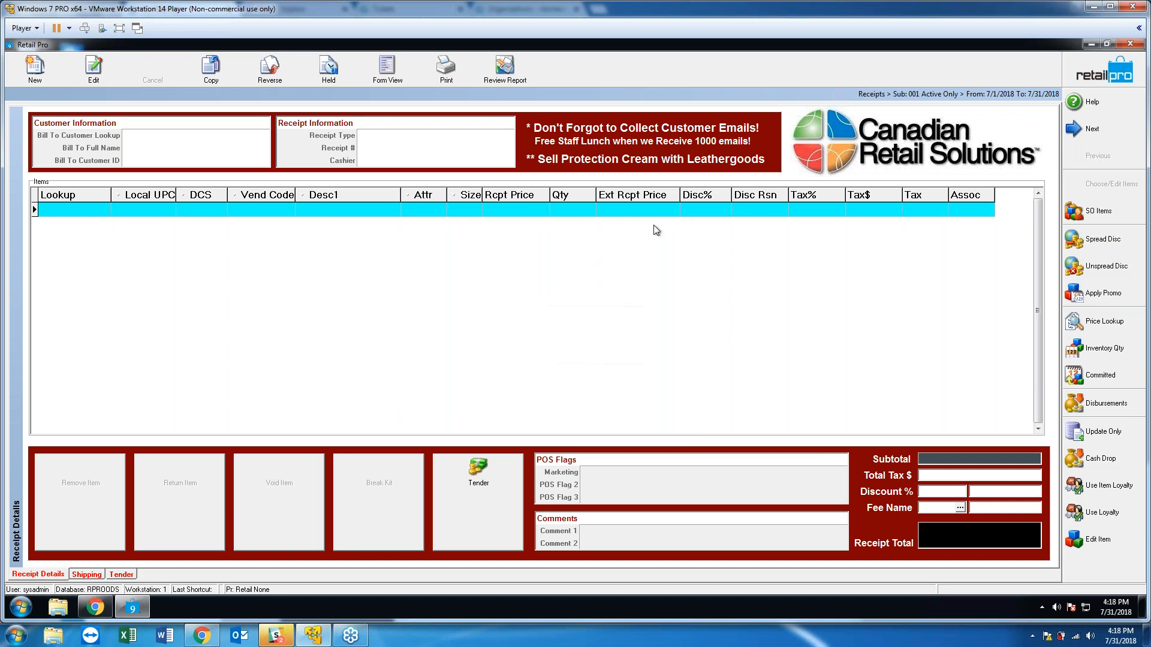
Add the 19.95 short-sleeve shirt to the receipt and tender the 21.05 total in cash.
{"action": "left_click", "coordinate": [1095, 178]}
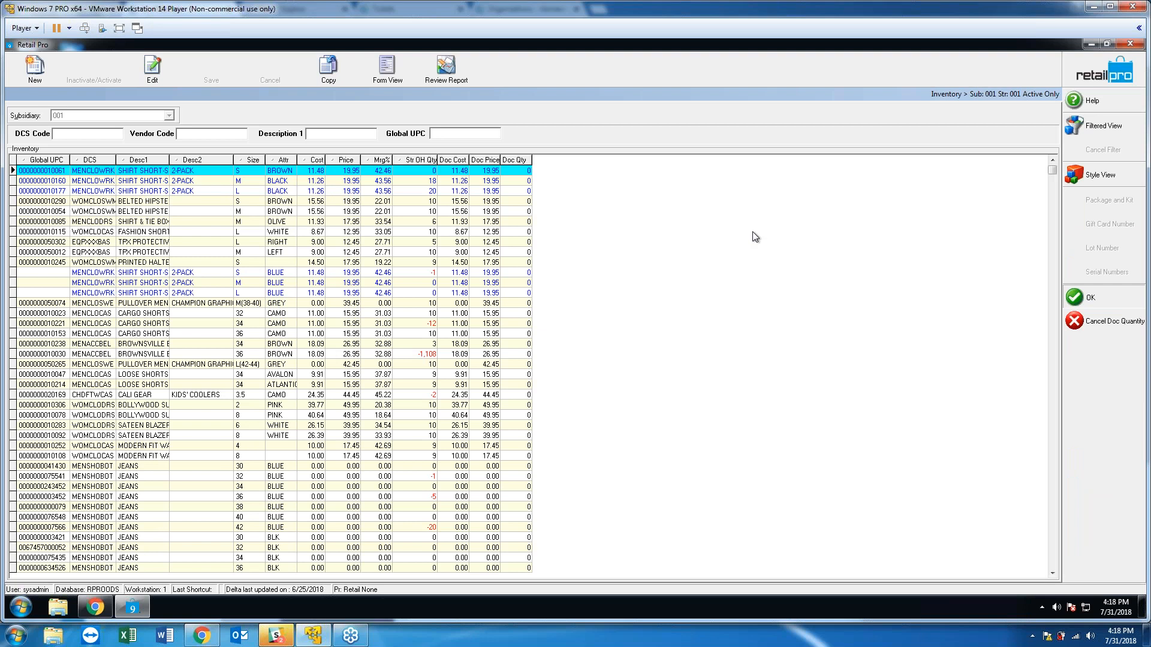
{"action": "left_click", "coordinate": [1090, 298]}
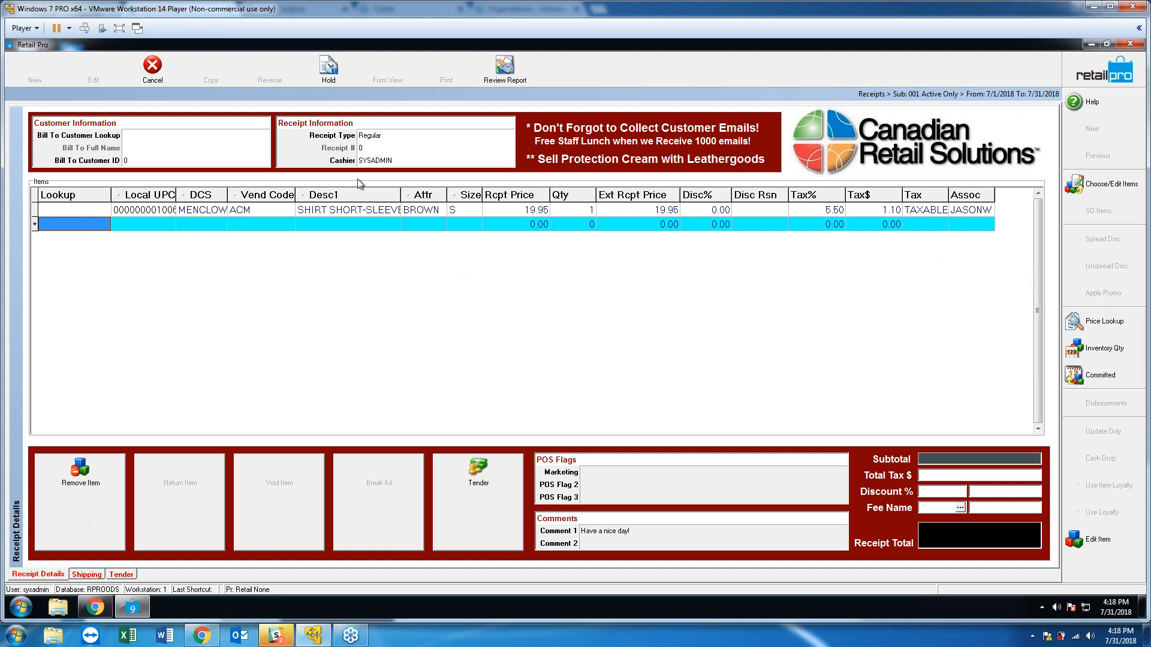
{"action": "left_click", "coordinate": [444, 476]}
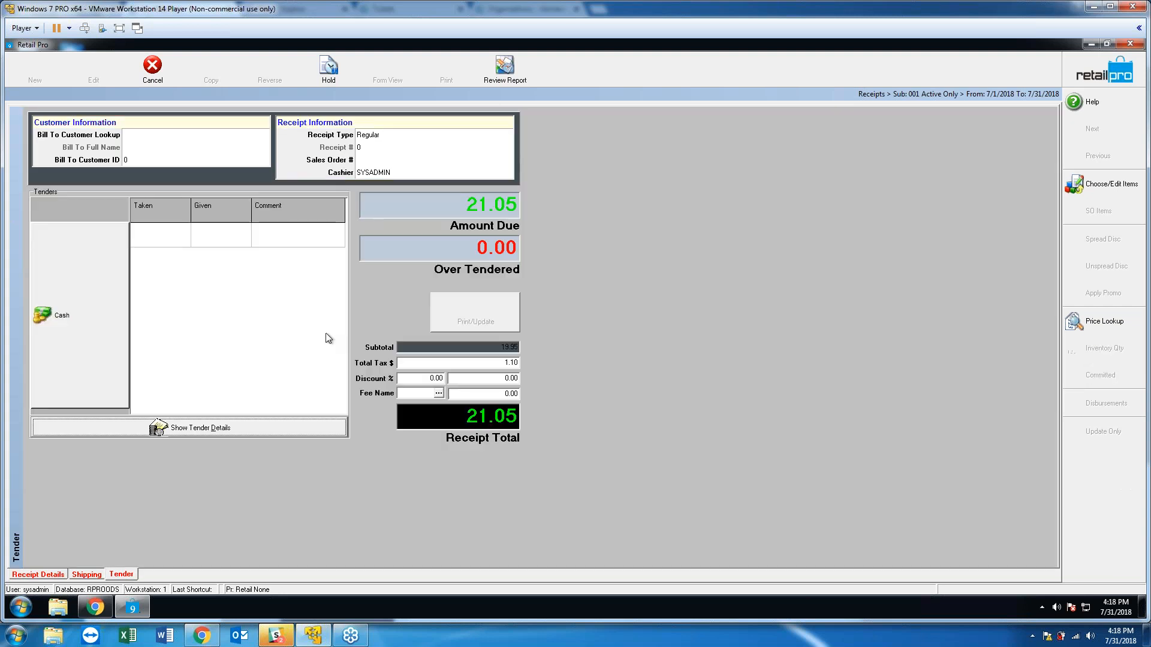
{"action": "left_click", "coordinate": [61, 290]}
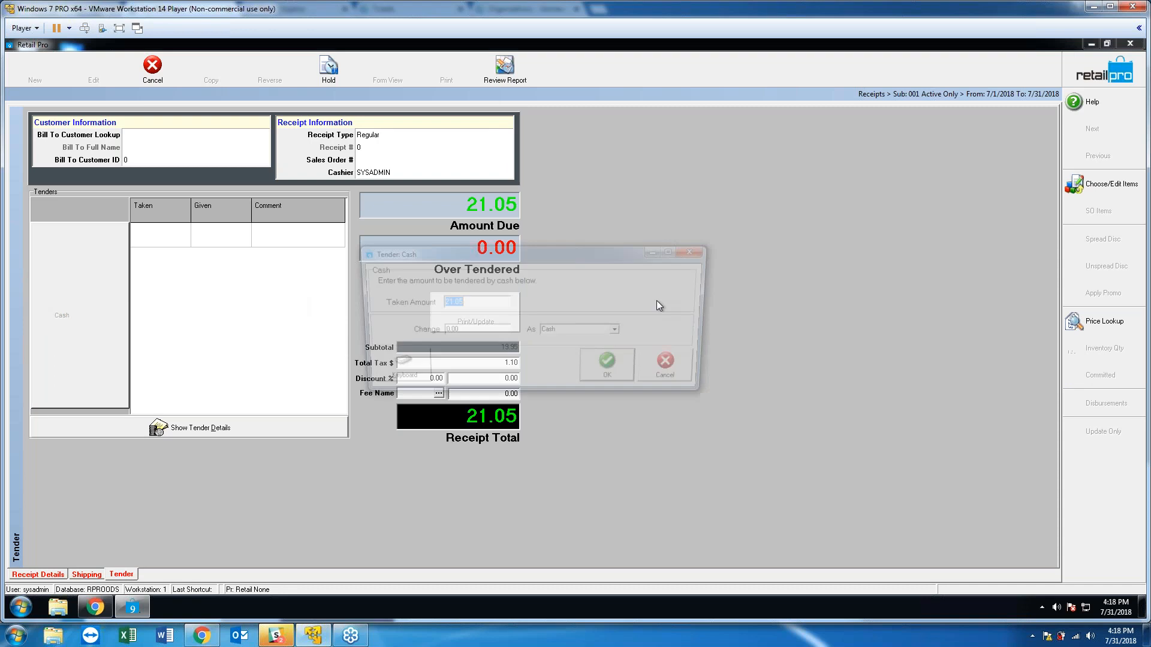
{"action": "left_click", "coordinate": [621, 368]}
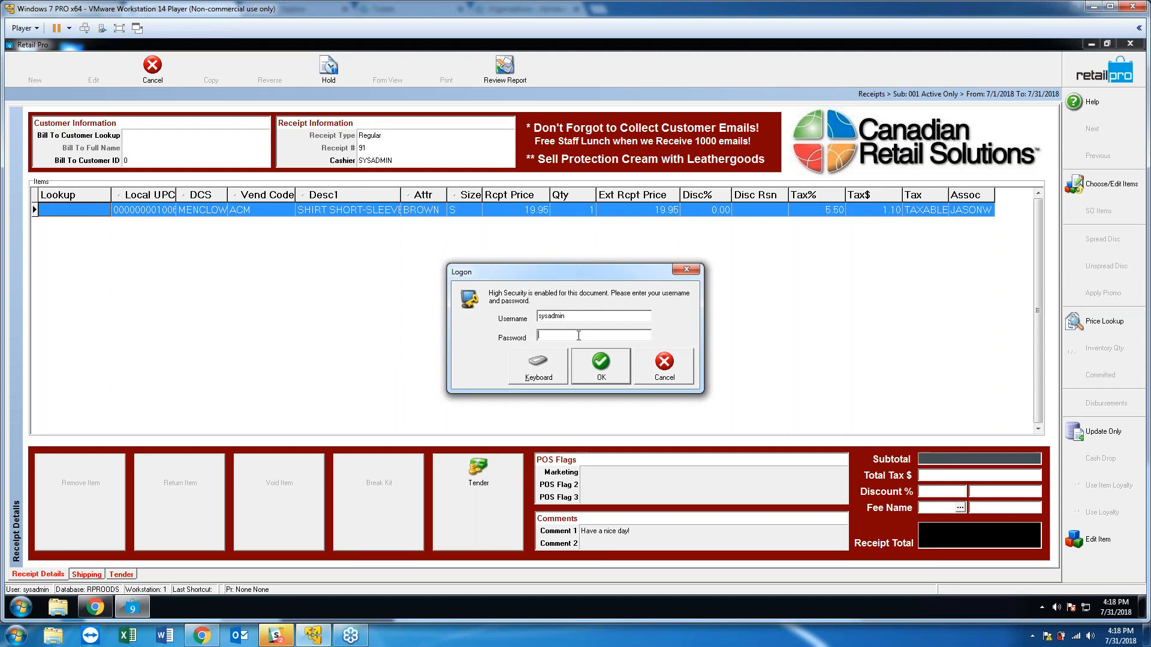
Enter the password at the high-security logon, cancel the extra associate prompt, and save receipt 91.
{"action": "type", "text": "***"}
{"action": "key", "text": "Return"}
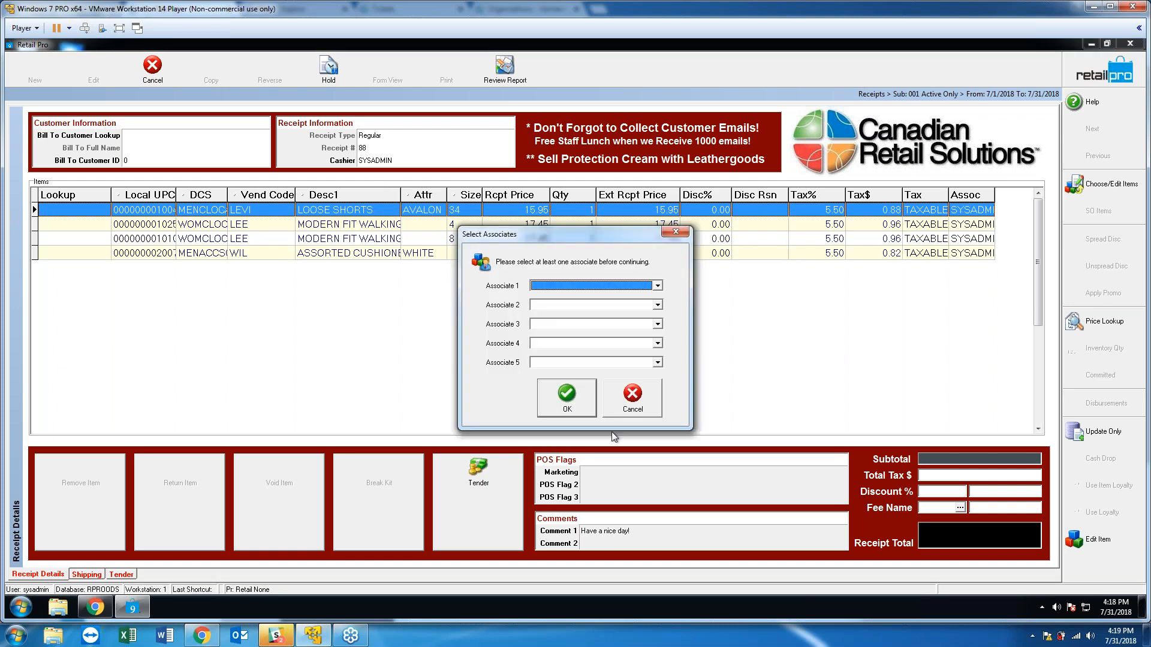
{"action": "left_click", "coordinate": [630, 399]}
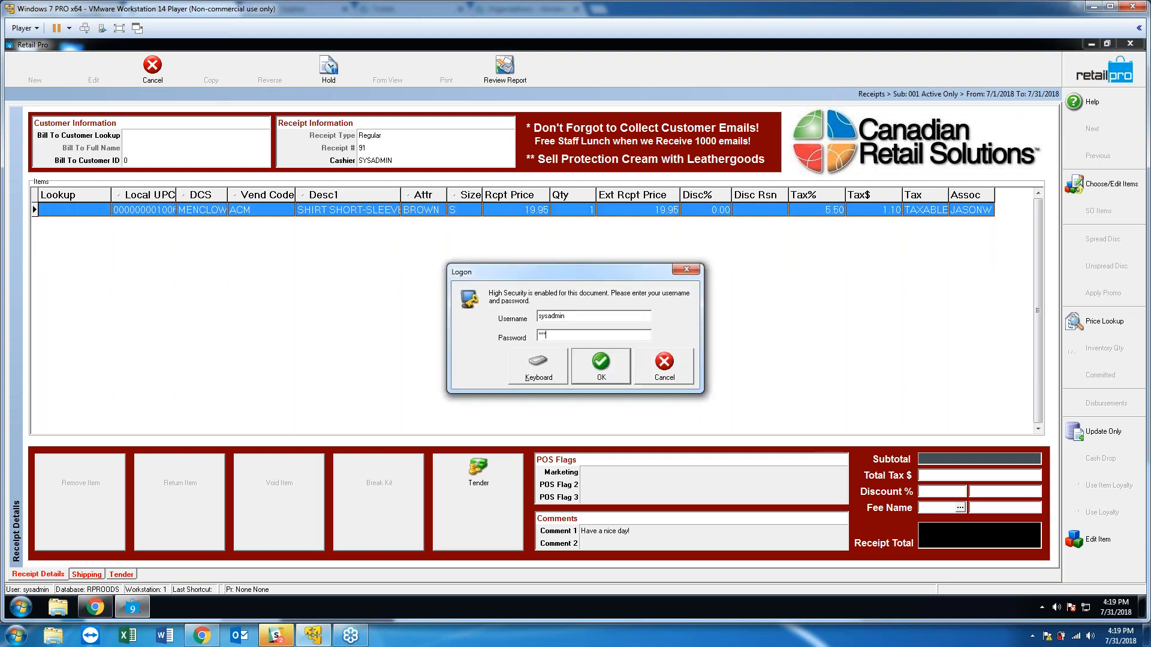
{"action": "key", "text": "Return"}
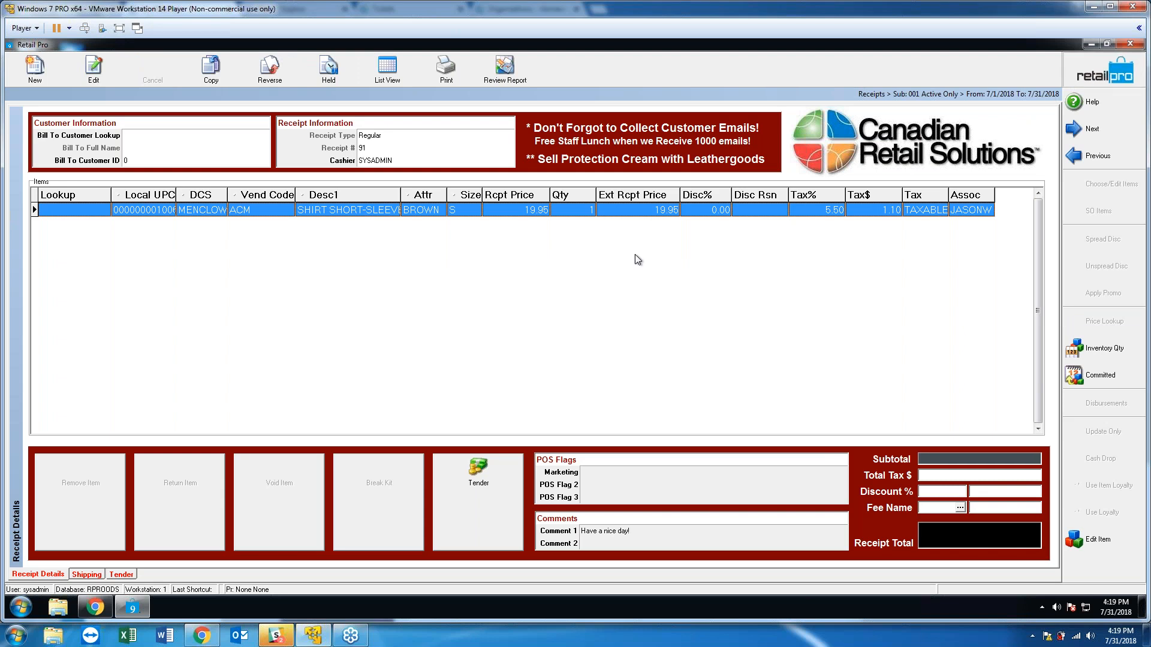
Close Receipts and set WS Preferences to automatically lock the workstation after 5 minutes.
{"action": "left_click", "coordinate": [1110, 77]}
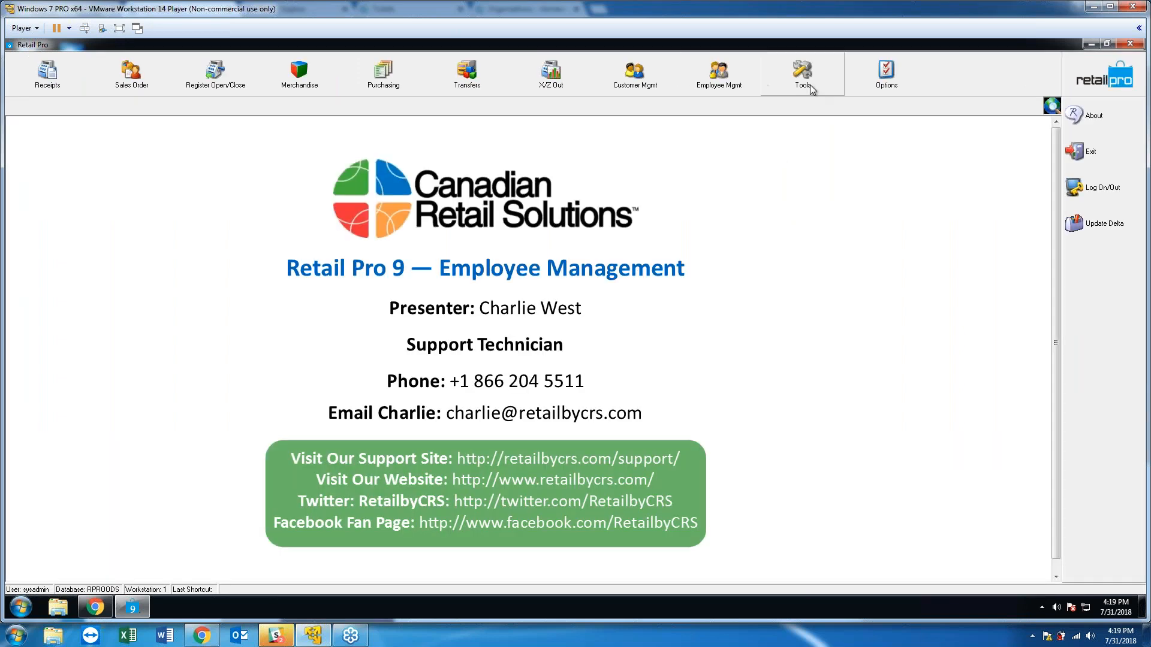
{"action": "left_click", "coordinate": [857, 87]}
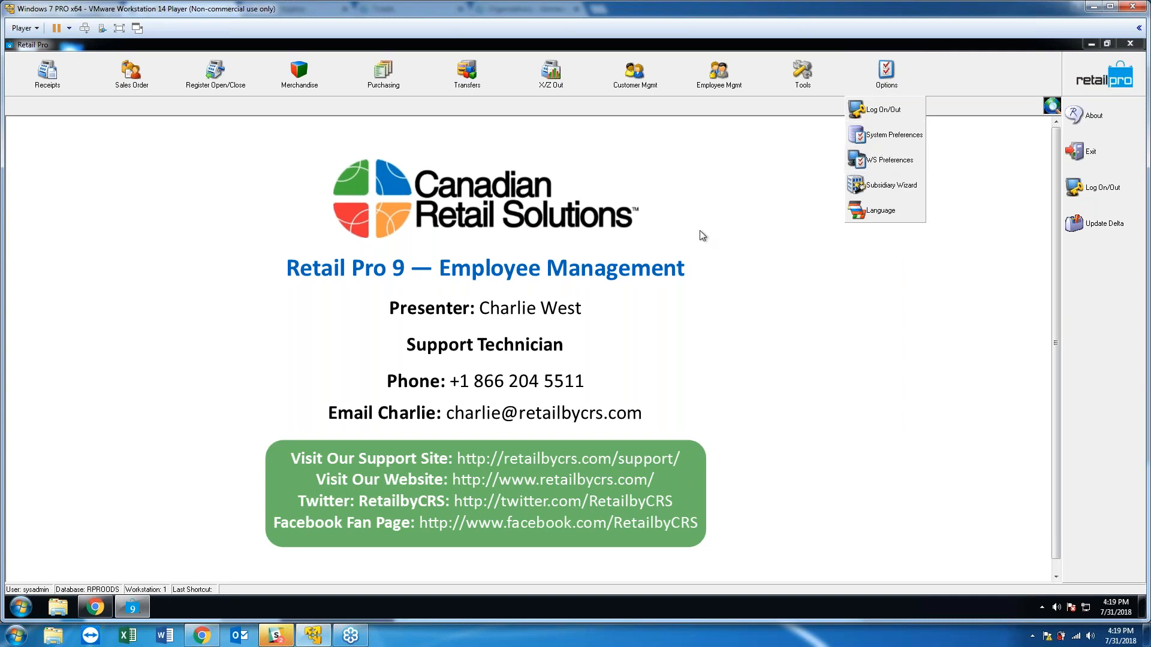
{"action": "left_click", "coordinate": [879, 163]}
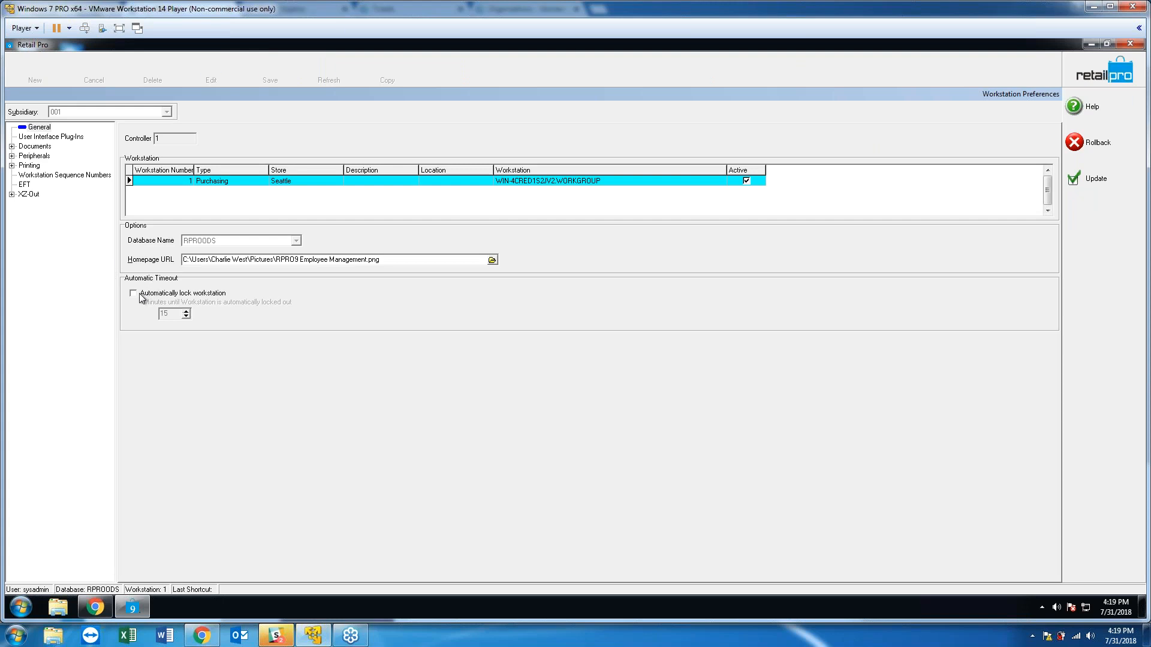
{"action": "left_click", "coordinate": [144, 296]}
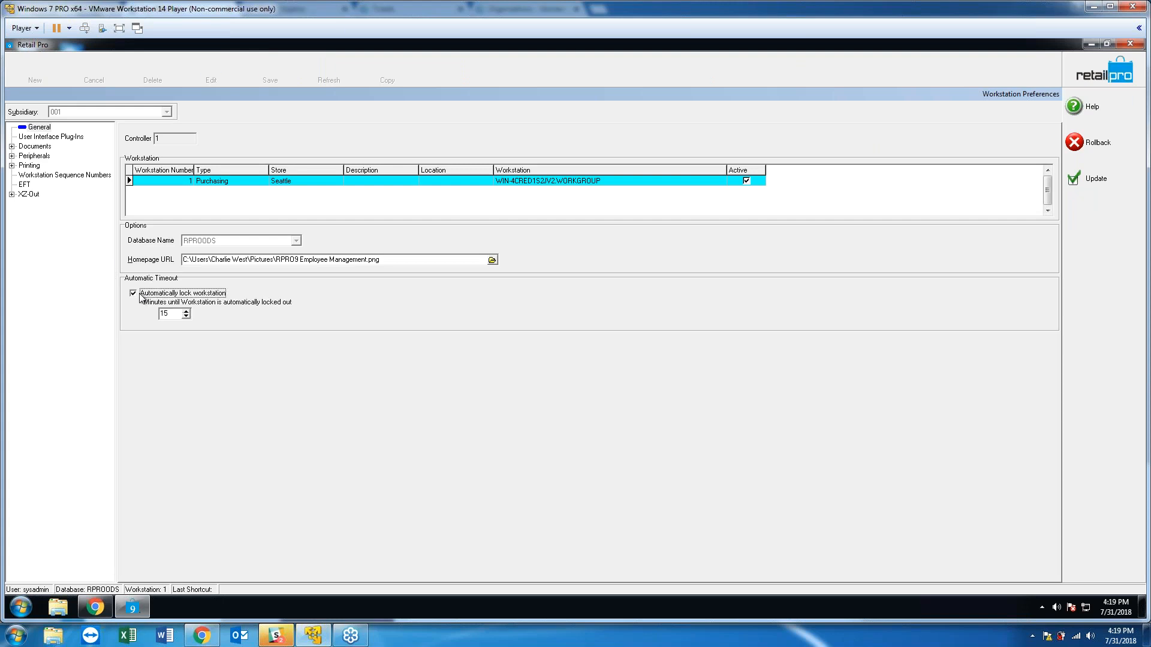
{"action": "double_click", "coordinate": [164, 313]}
{"action": "type", "text": "5"}
{"action": "left_click", "coordinate": [1082, 179]}
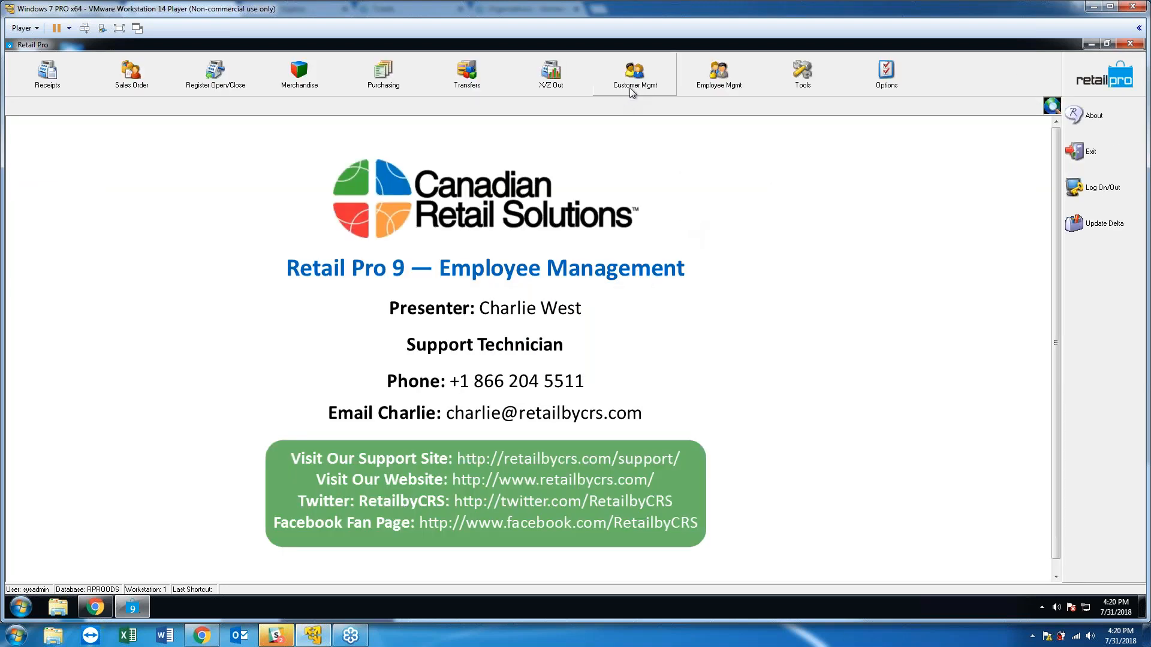